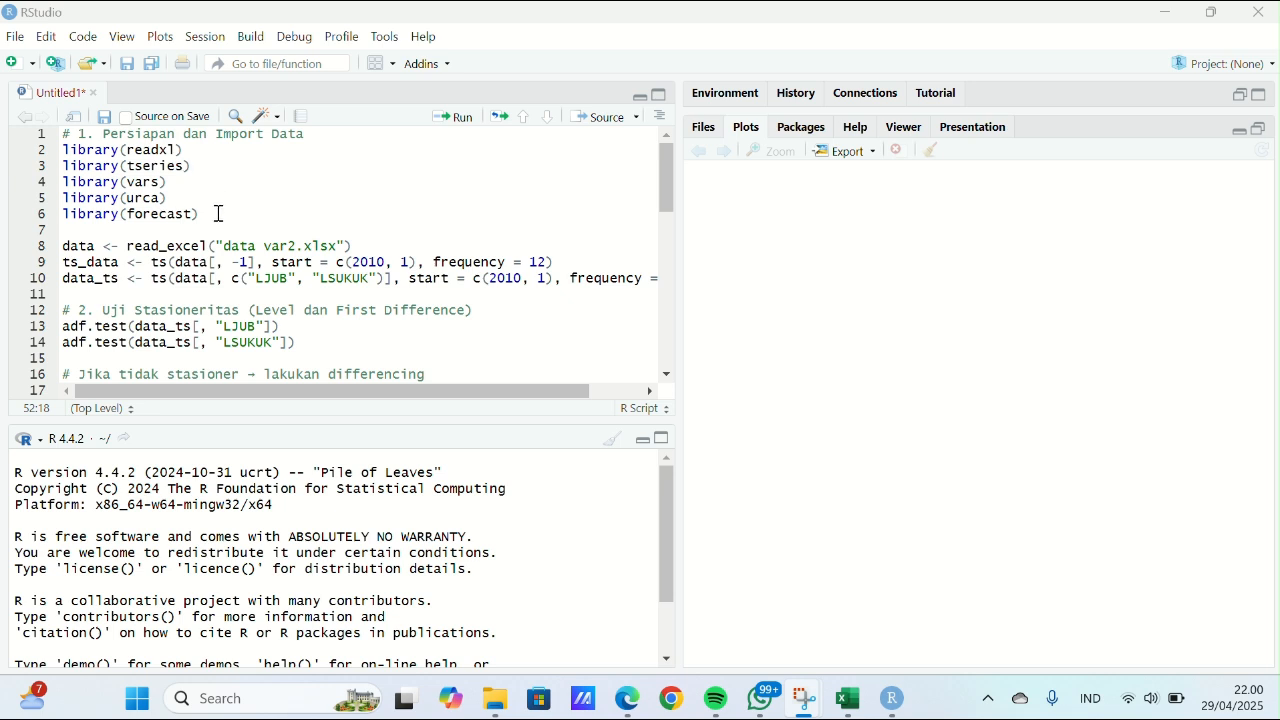
Load the readxl, tseries, vars, urca and forecast packages by running the script's library lines.
left_click_drag(206, 216, 52, 158)
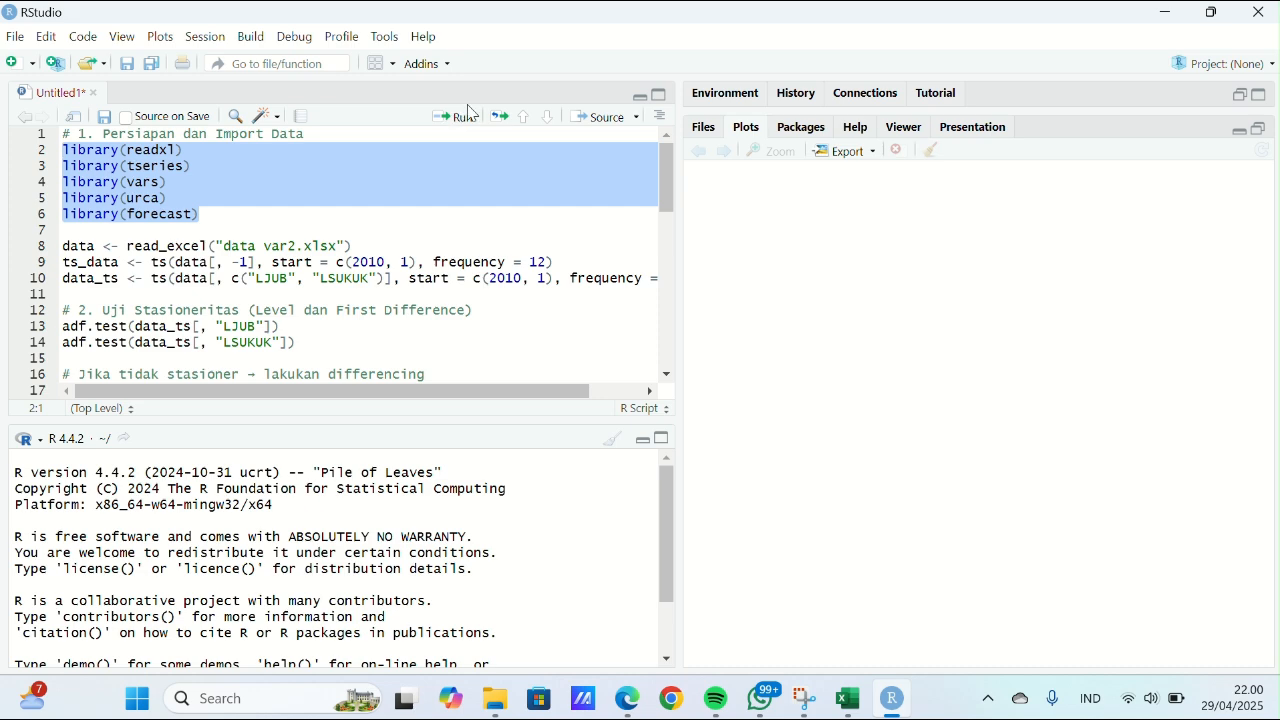
left_click(461, 120)
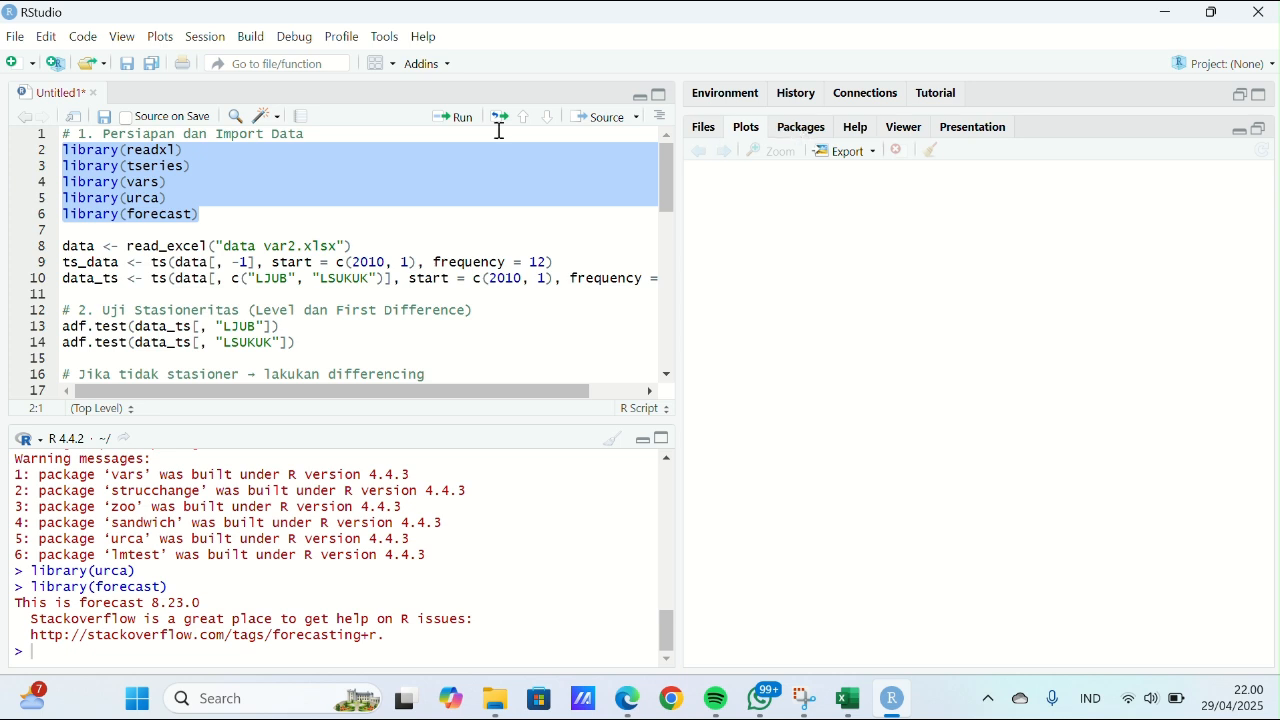
left_click(205, 214)
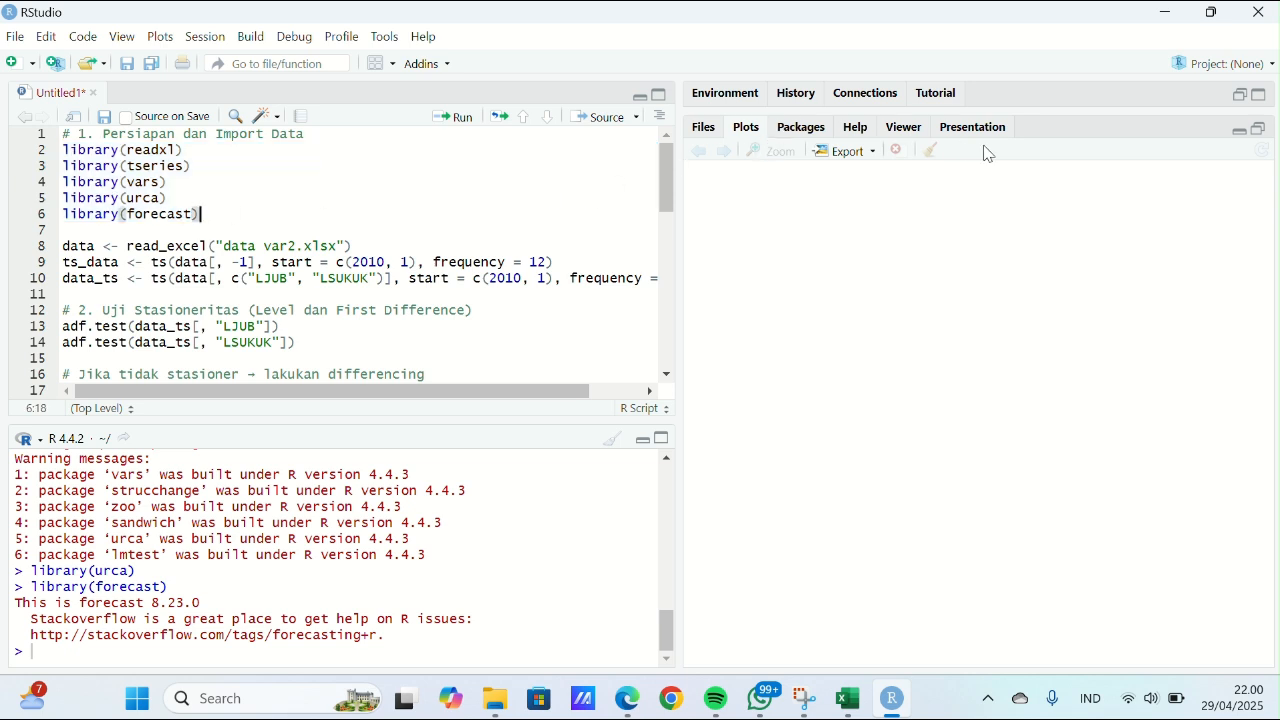
Start an Excel dataset import and choose the file data var2 from the Downloads folder.
left_click(1242, 97)
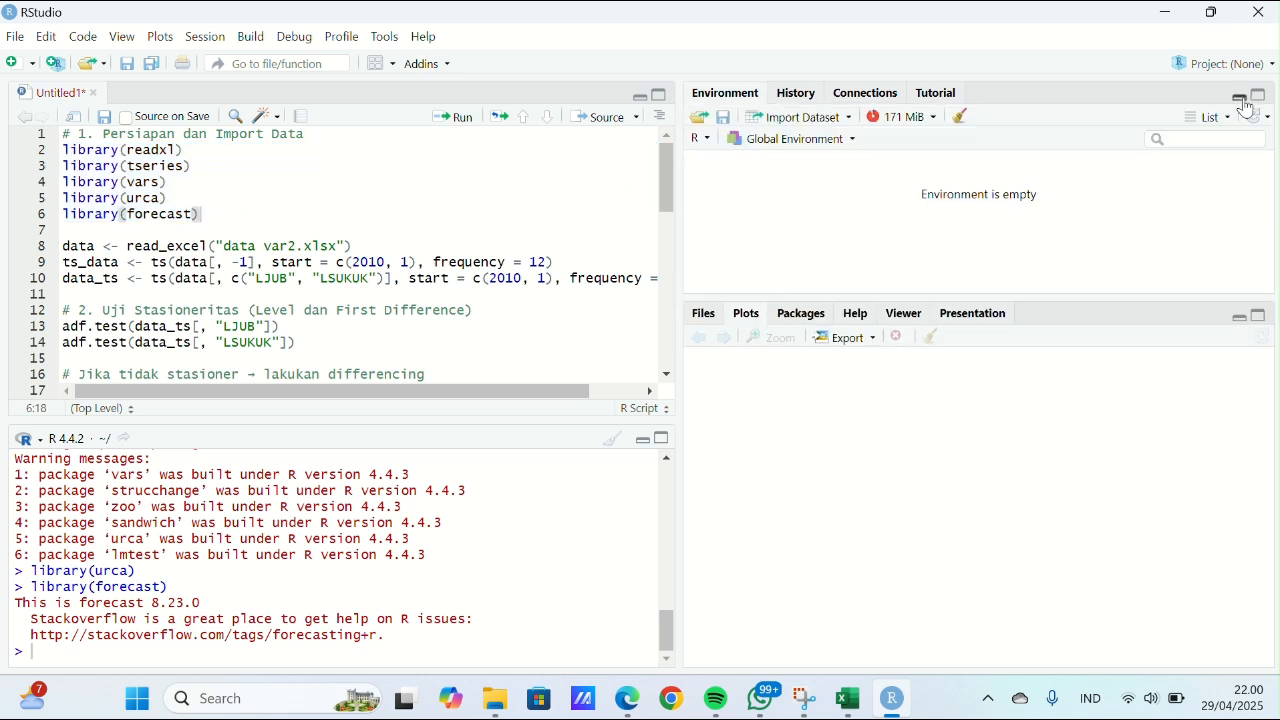
left_click(845, 127)
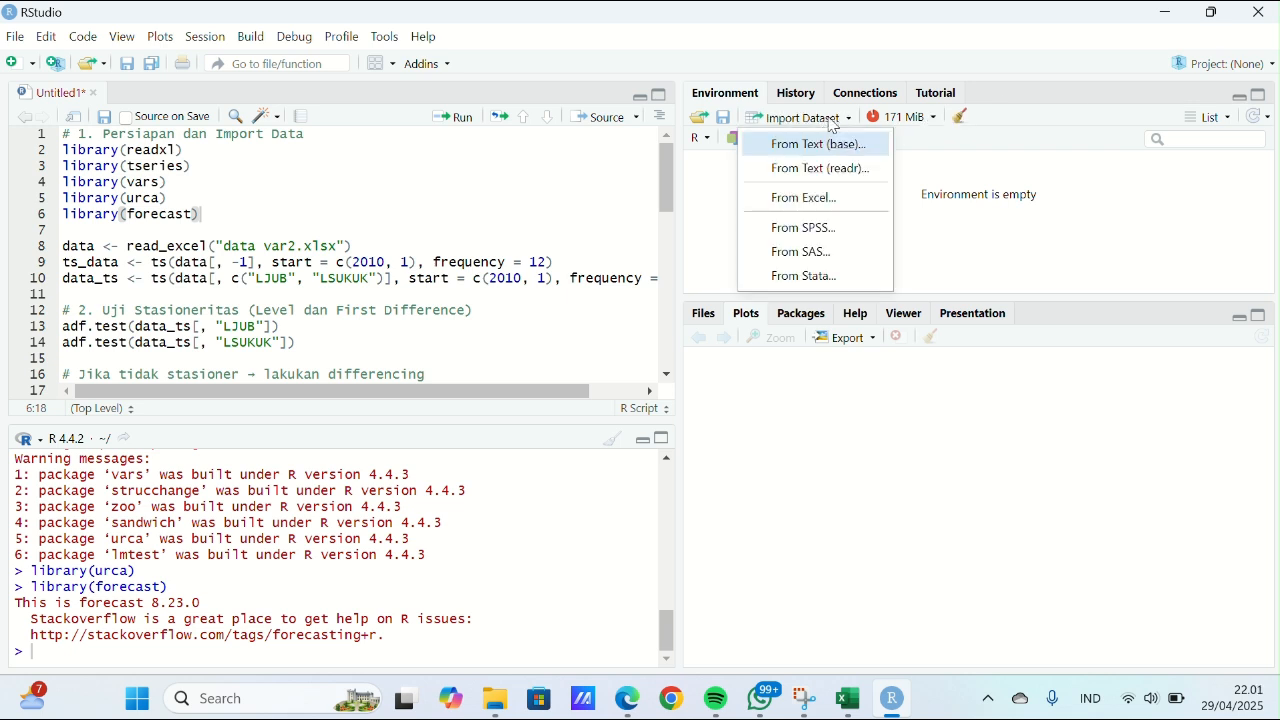
left_click(818, 200)
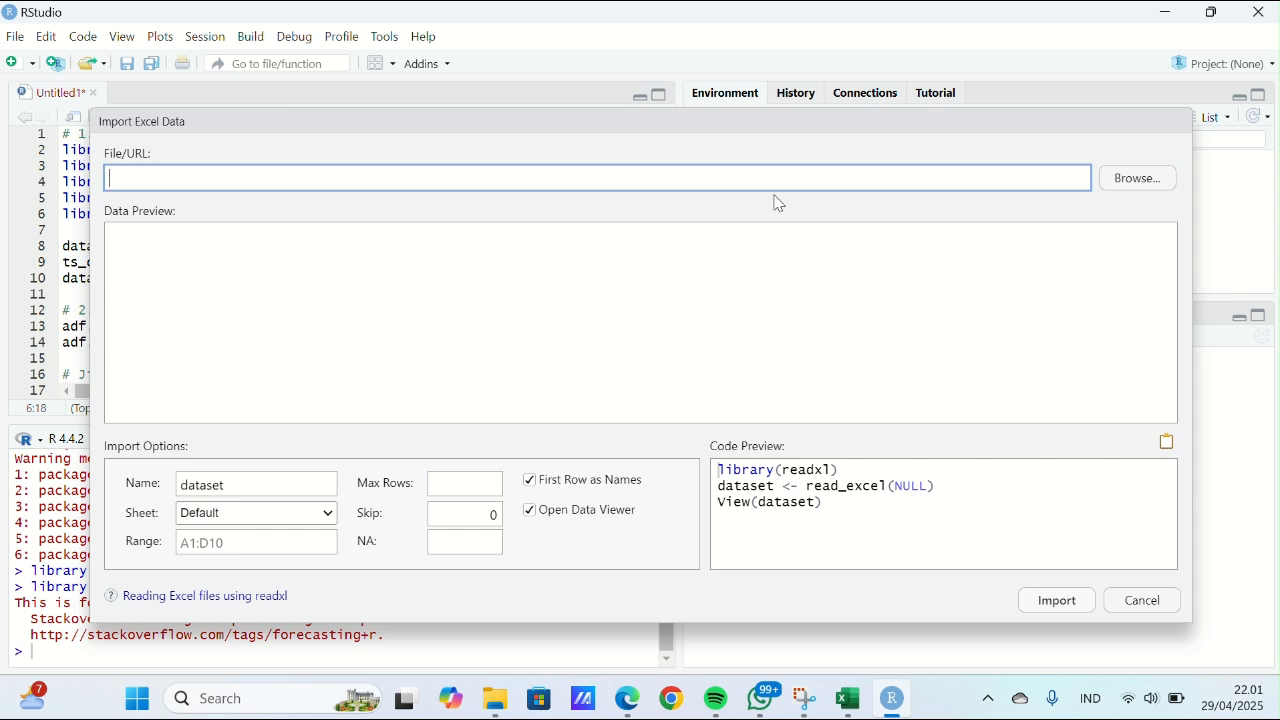
left_click(1137, 184)
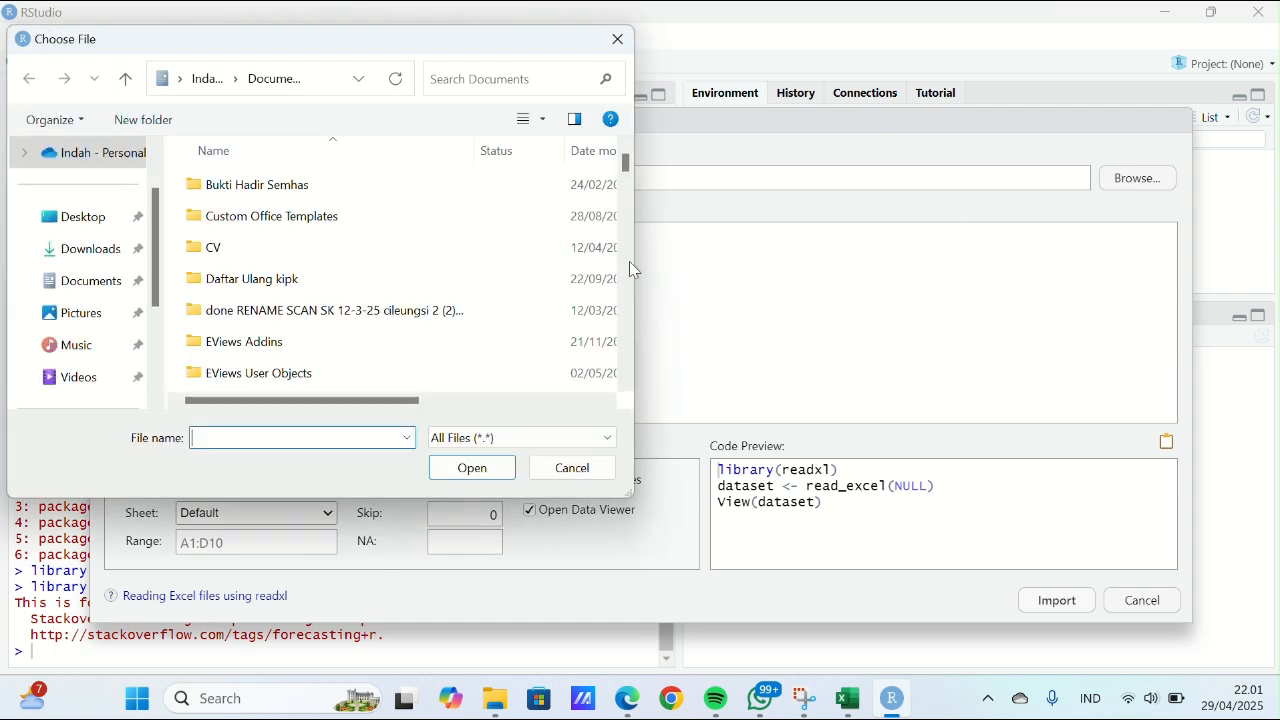
left_click(80, 252)
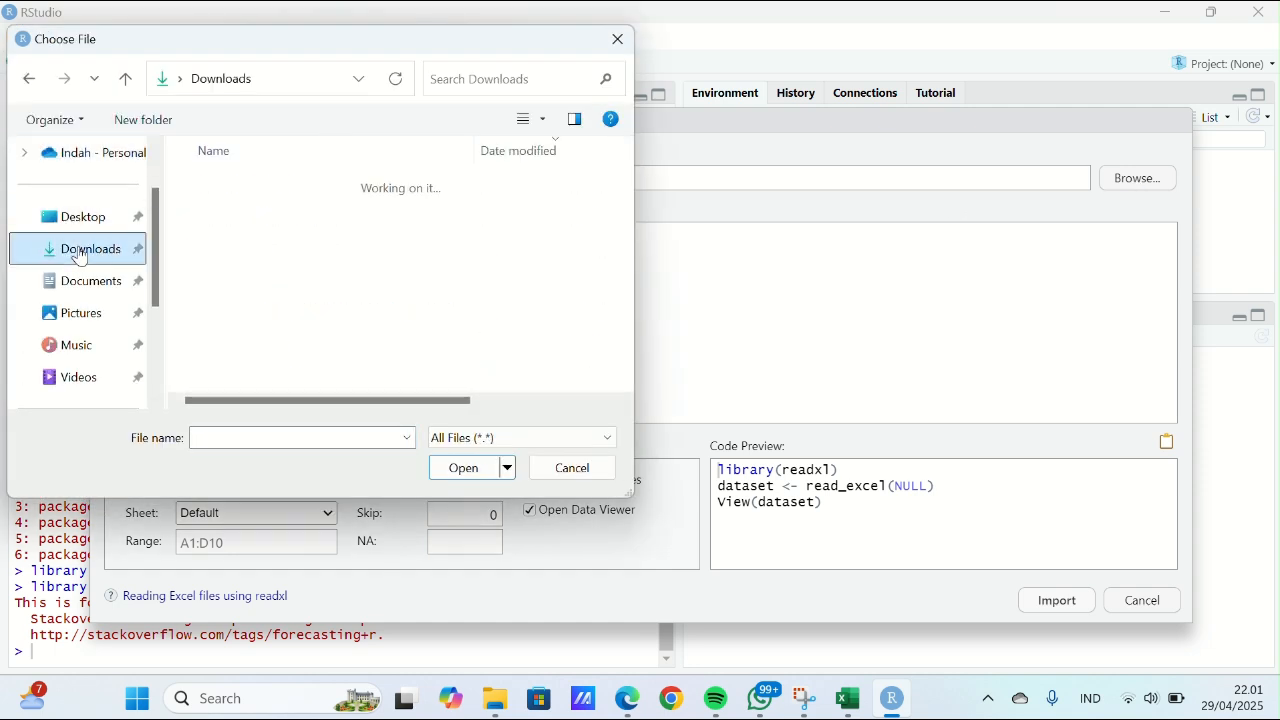
left_click(248, 209)
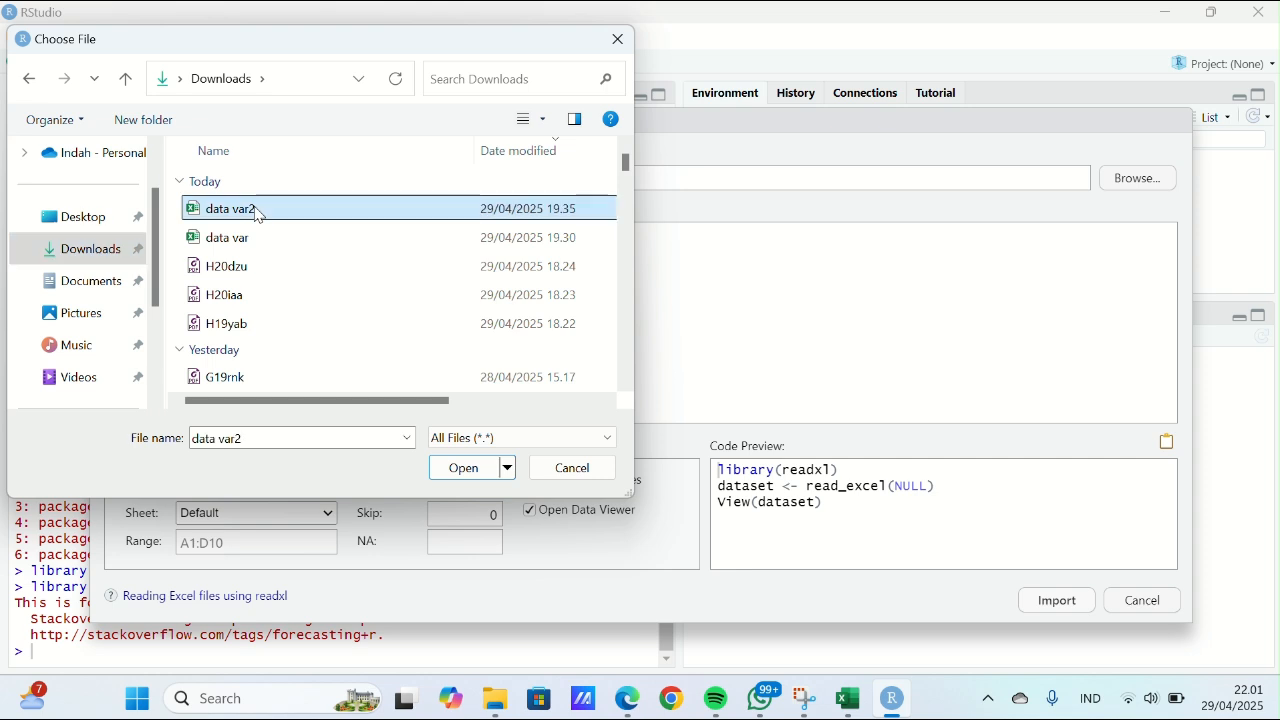
left_click(463, 468)
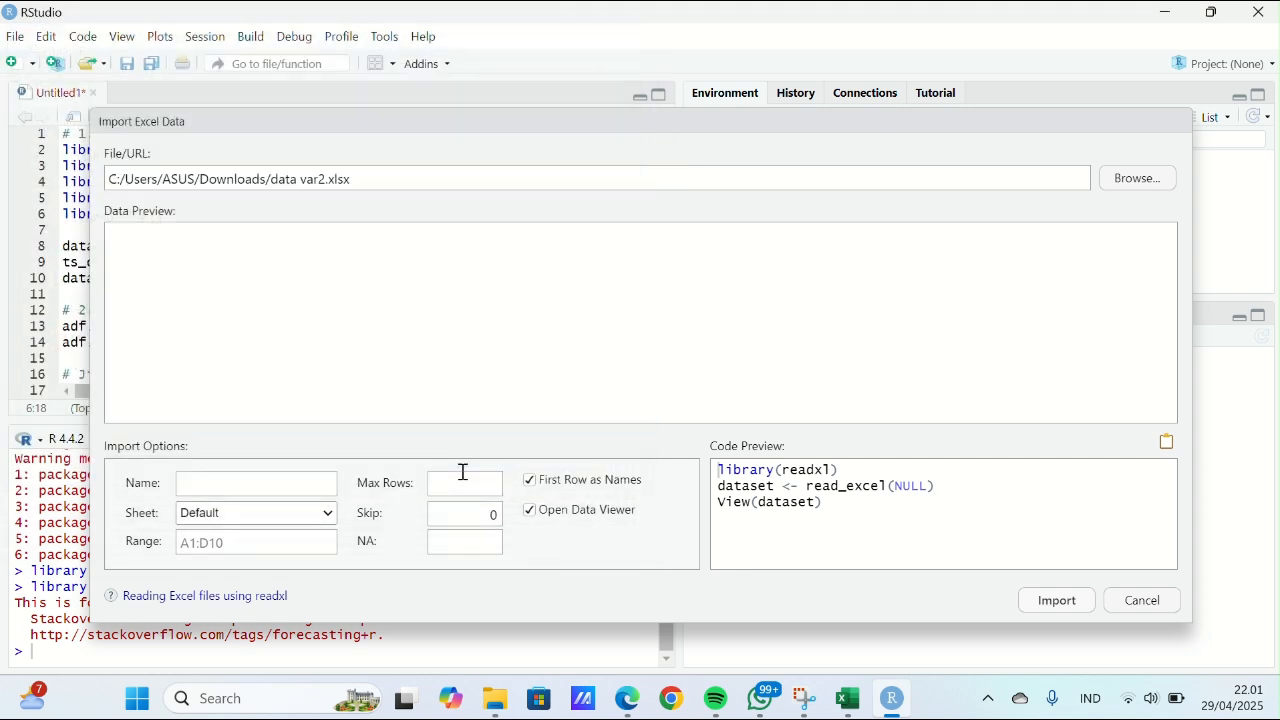
Name the dataset "data" and import it.
left_click(252, 487)
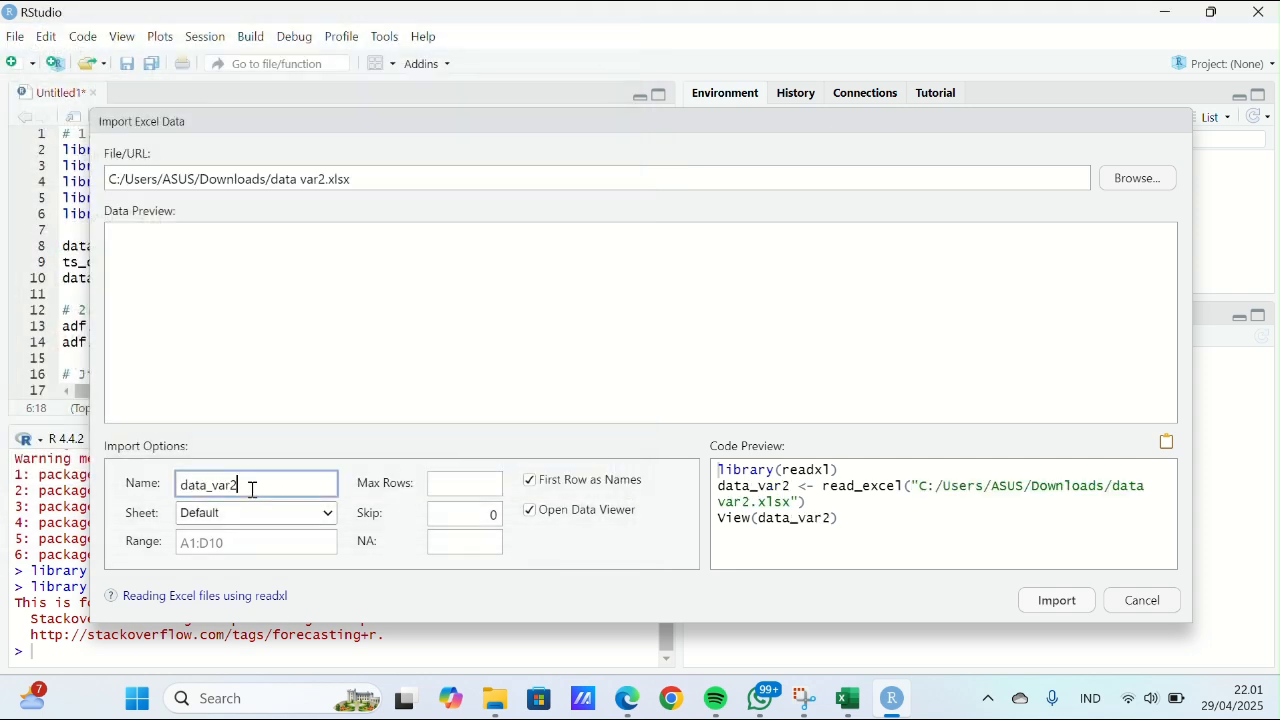
key("BackSpace")
key("BackSpace")
key("BackSpace")
key("BackSpace")
key("BackSpace")
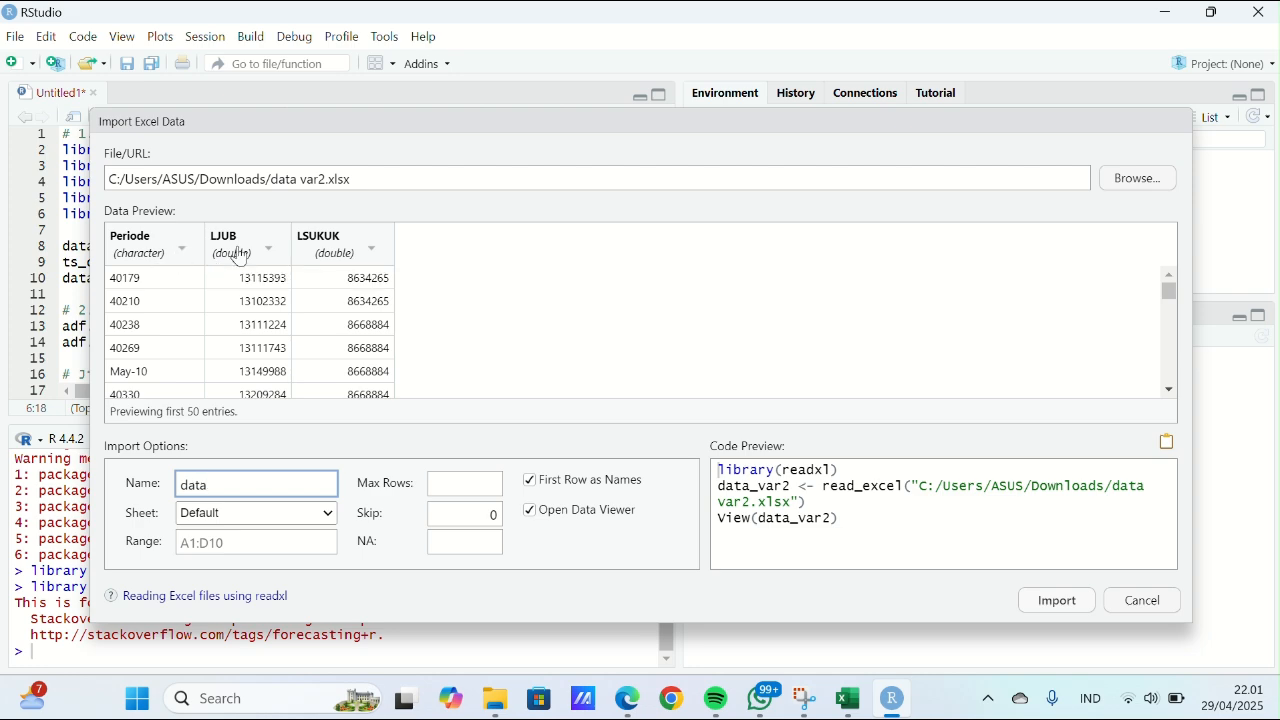
left_click(1058, 601)
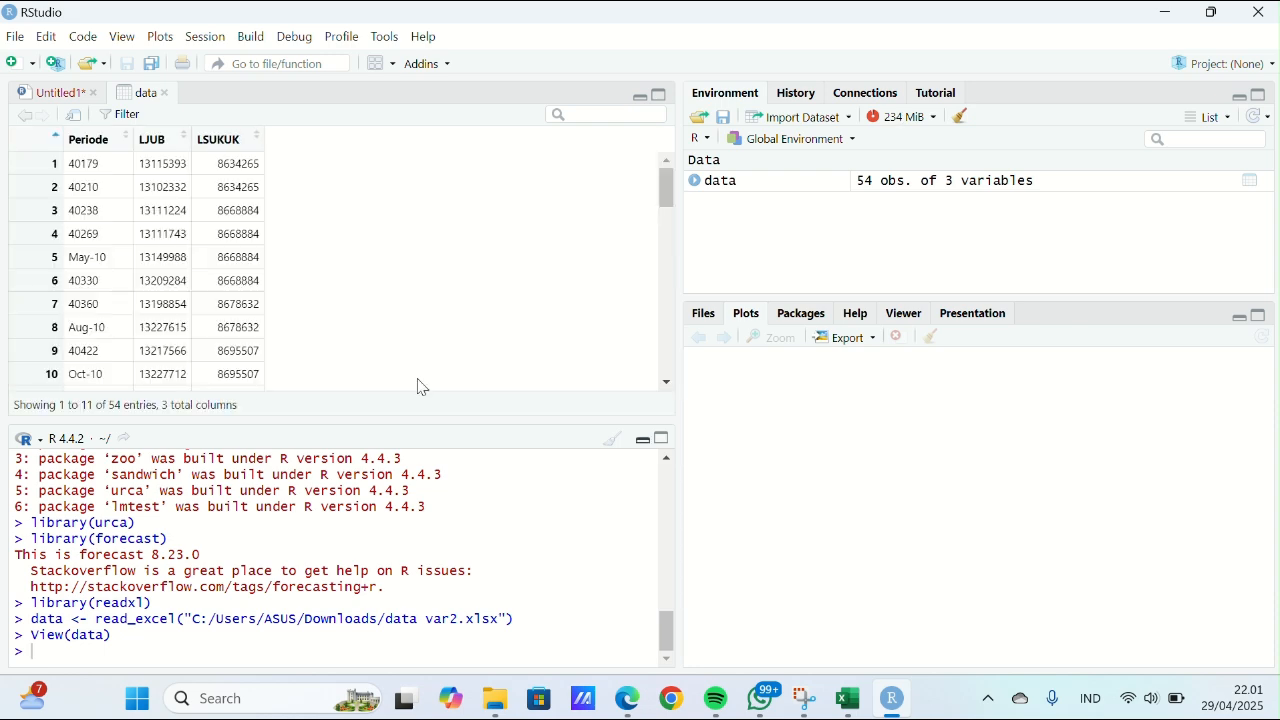
Look through the imported data table and check its columns against the script.
scroll(211, 276, "down", 3)
scroll(211, 276, "down", 3)
scroll(211, 276, "up", 6)
left_click(60, 94)
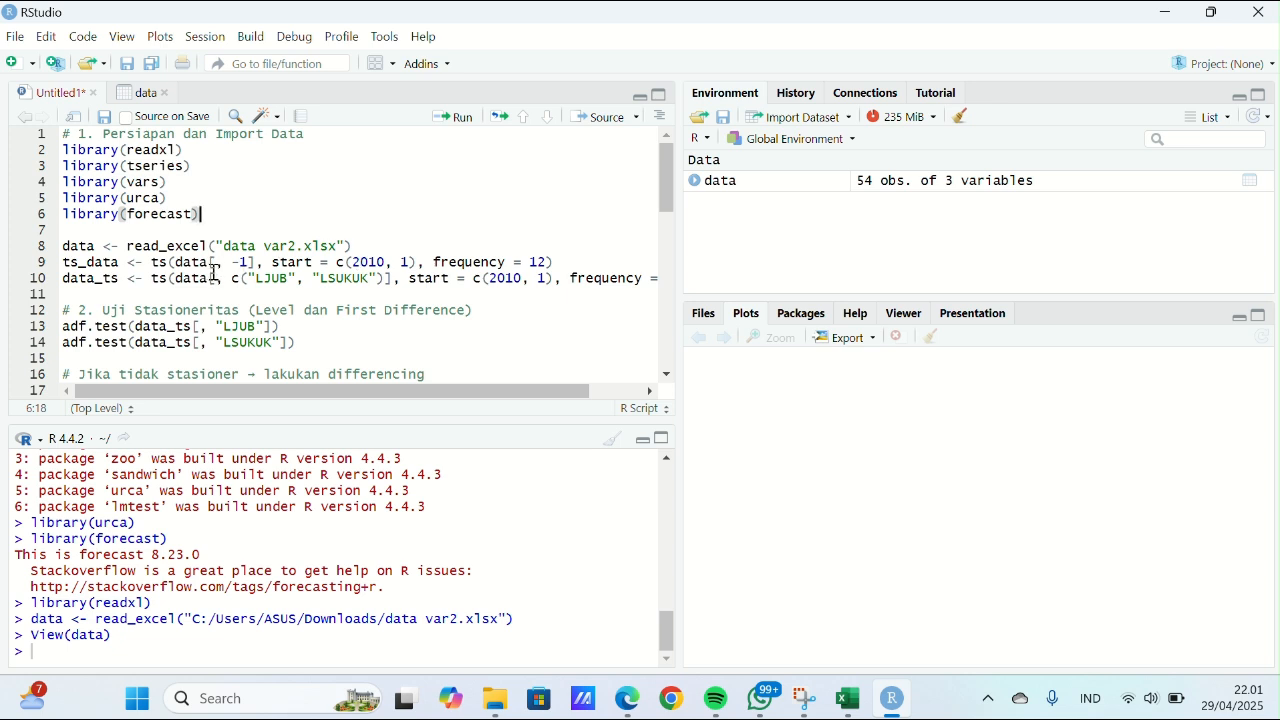
left_click(139, 95)
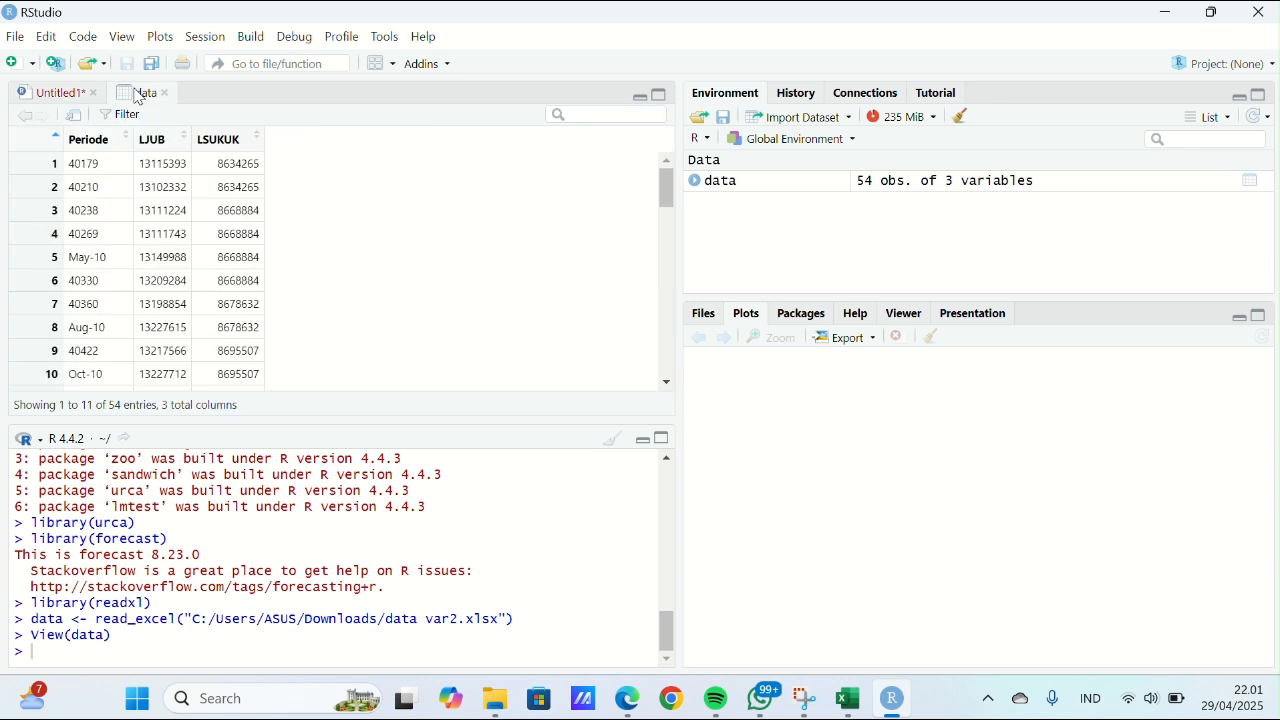
Run the two script lines that create the ts_data and data_ts time series, starting January 2010 with frequency 12.
left_click(57, 93)
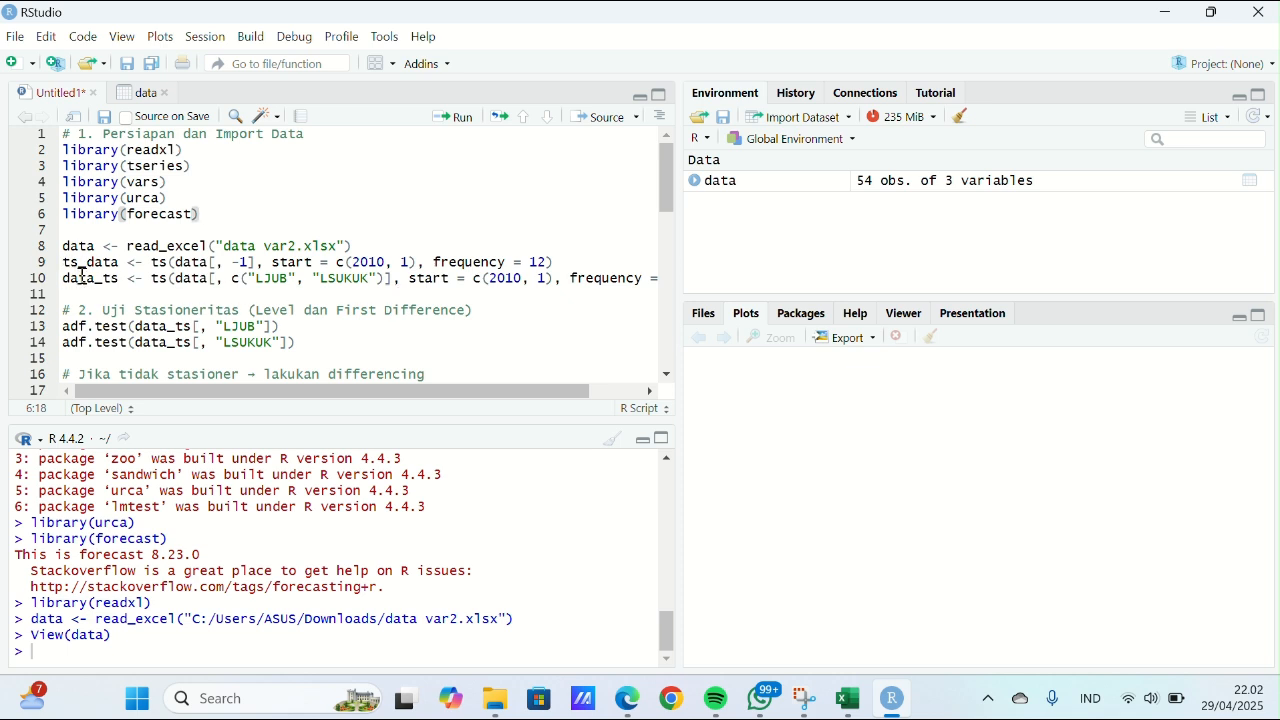
scroll(340, 276, "right", 3)
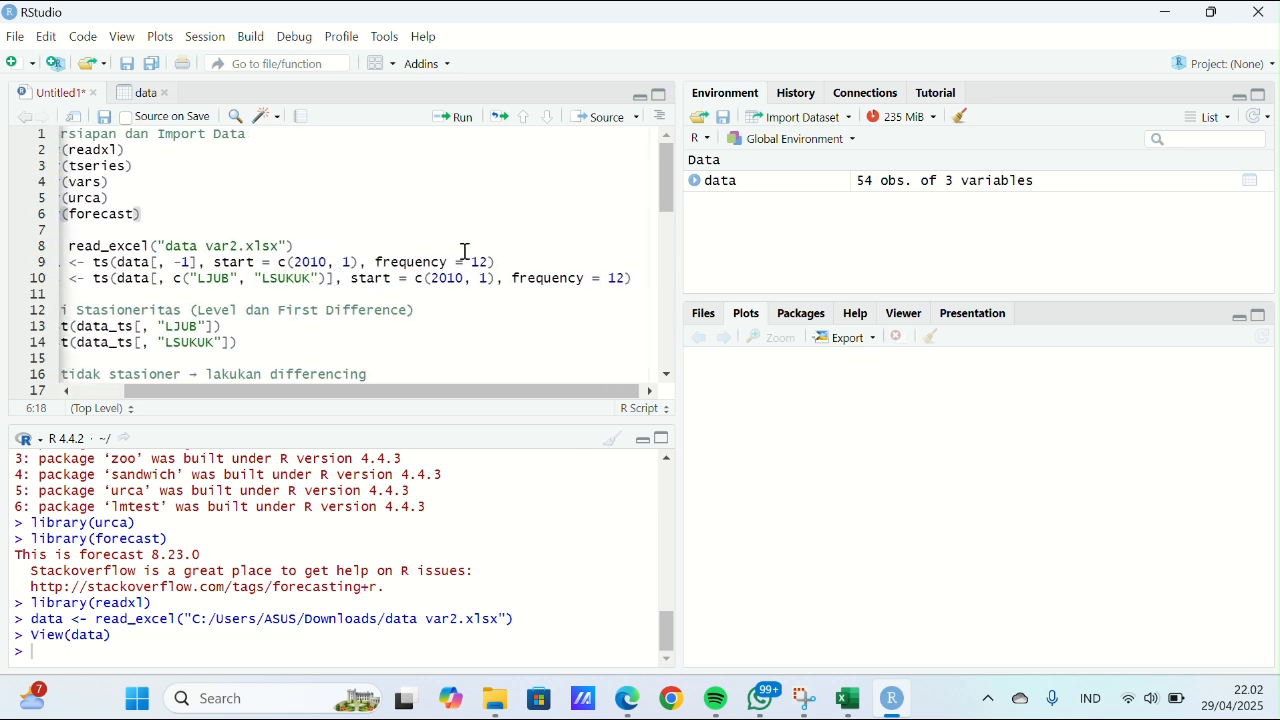
left_click(524, 262)
left_click(453, 118)
left_click(634, 279)
left_click(453, 117)
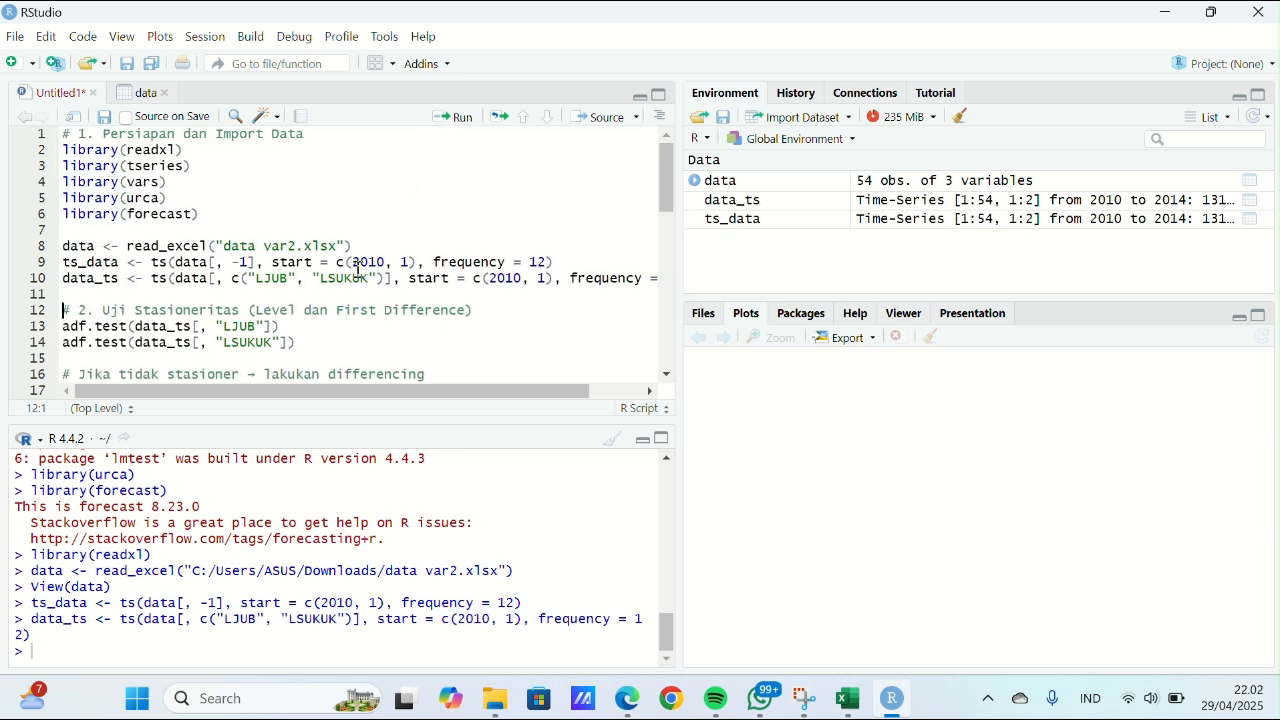
Run the ADF tests on the LJUB and LSUKUK level series in data_ts and review both results.
scroll(358, 270, "down", 2)
scroll(358, 270, "down", 1)
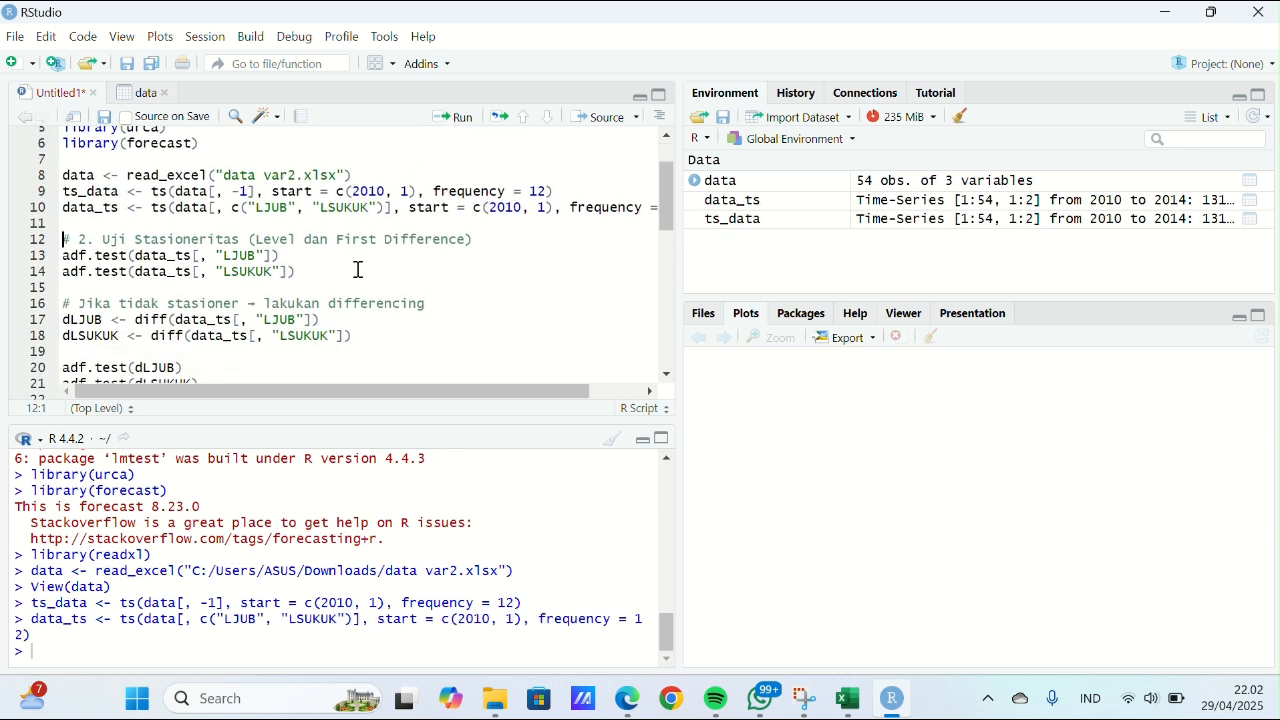
left_click(296, 265)
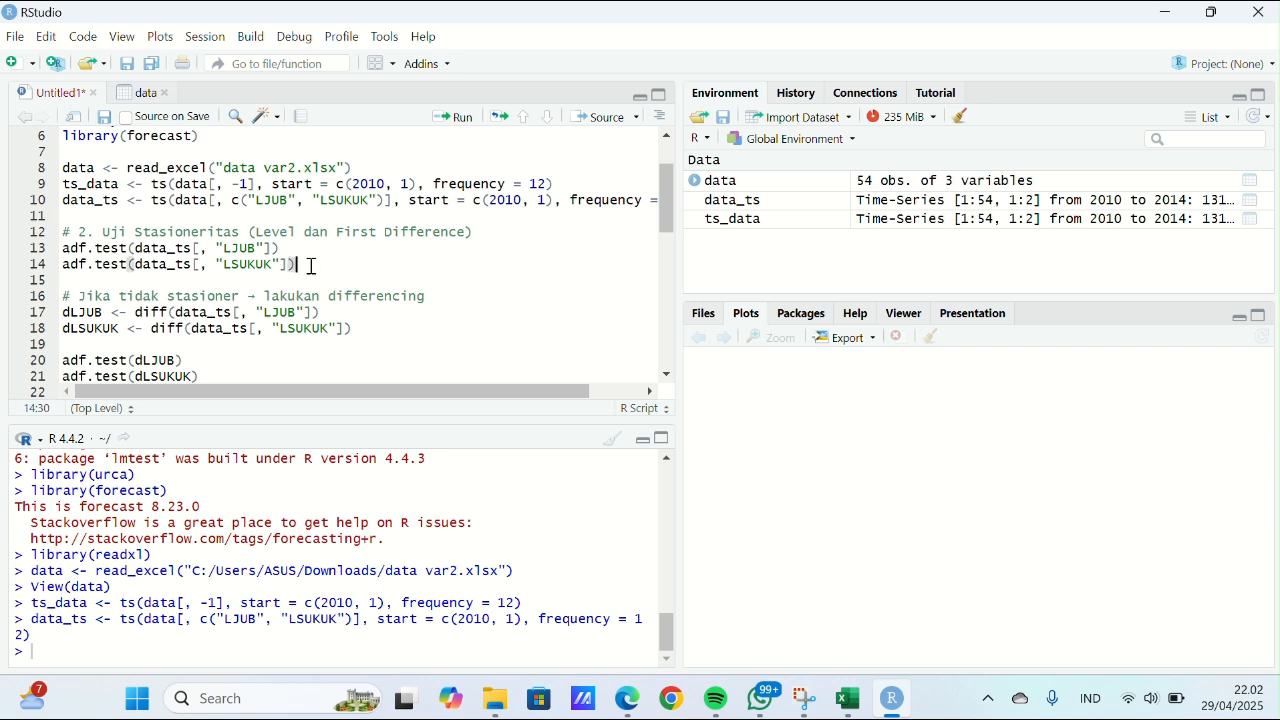
left_click_drag(301, 267, 64, 256)
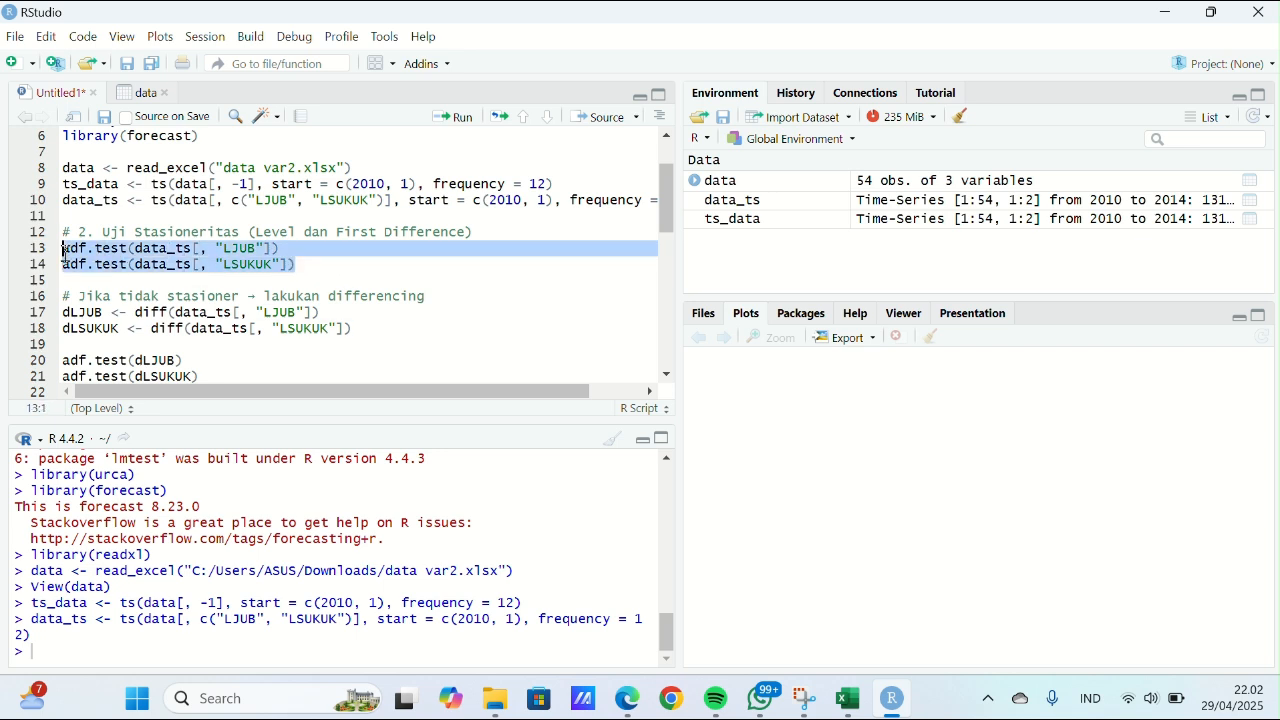
left_click(451, 119)
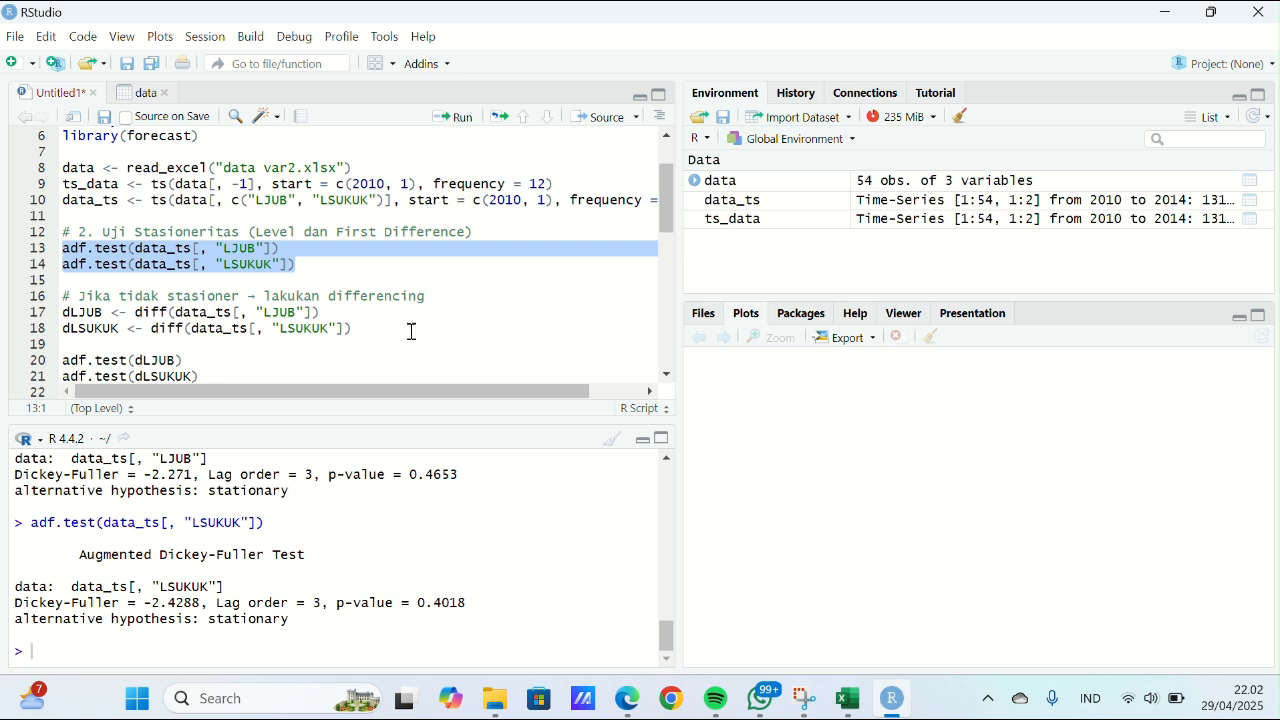
scroll(391, 517, "up", 3)
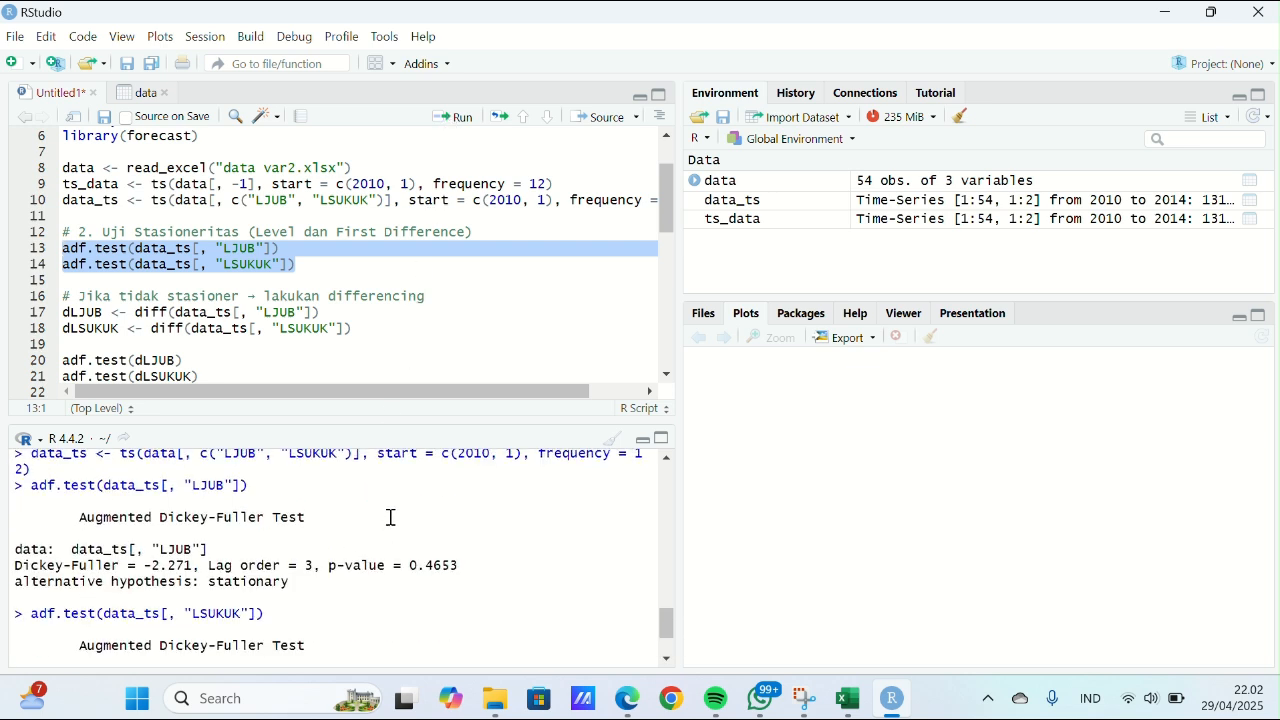
scroll(391, 517, "down", 3)
scroll(391, 517, "up", 3)
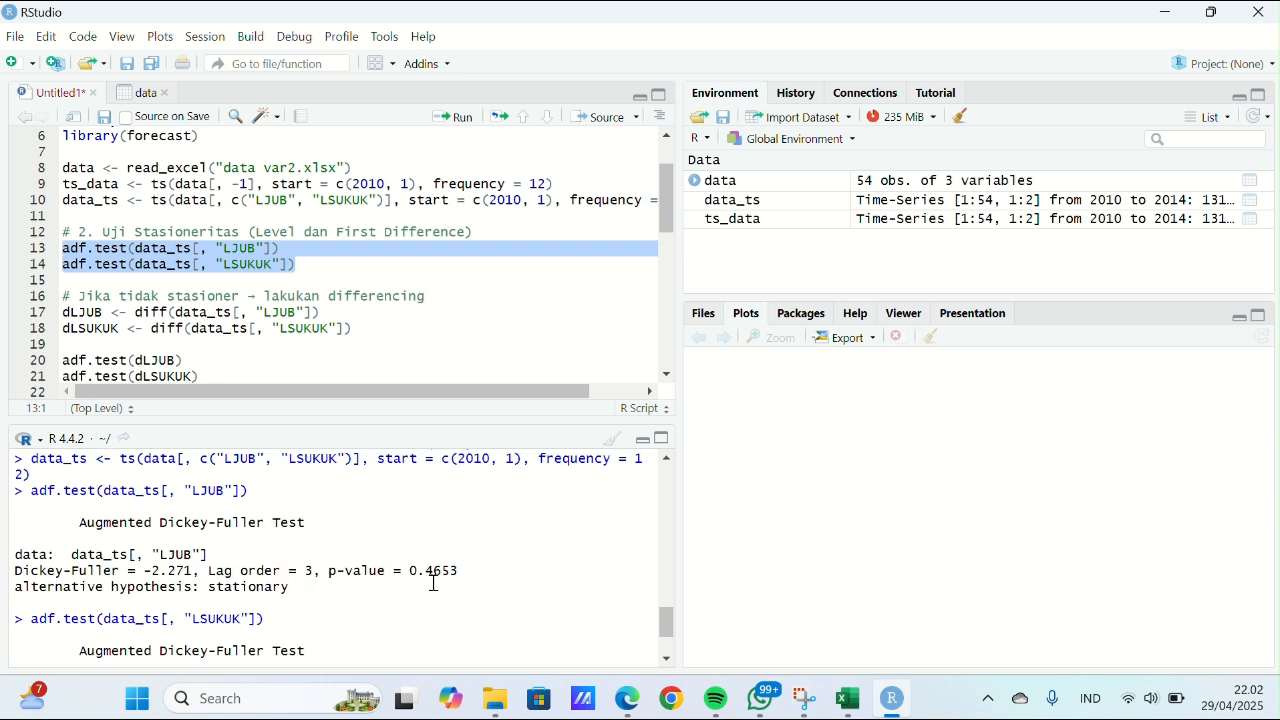
scroll(434, 584, "down", 3)
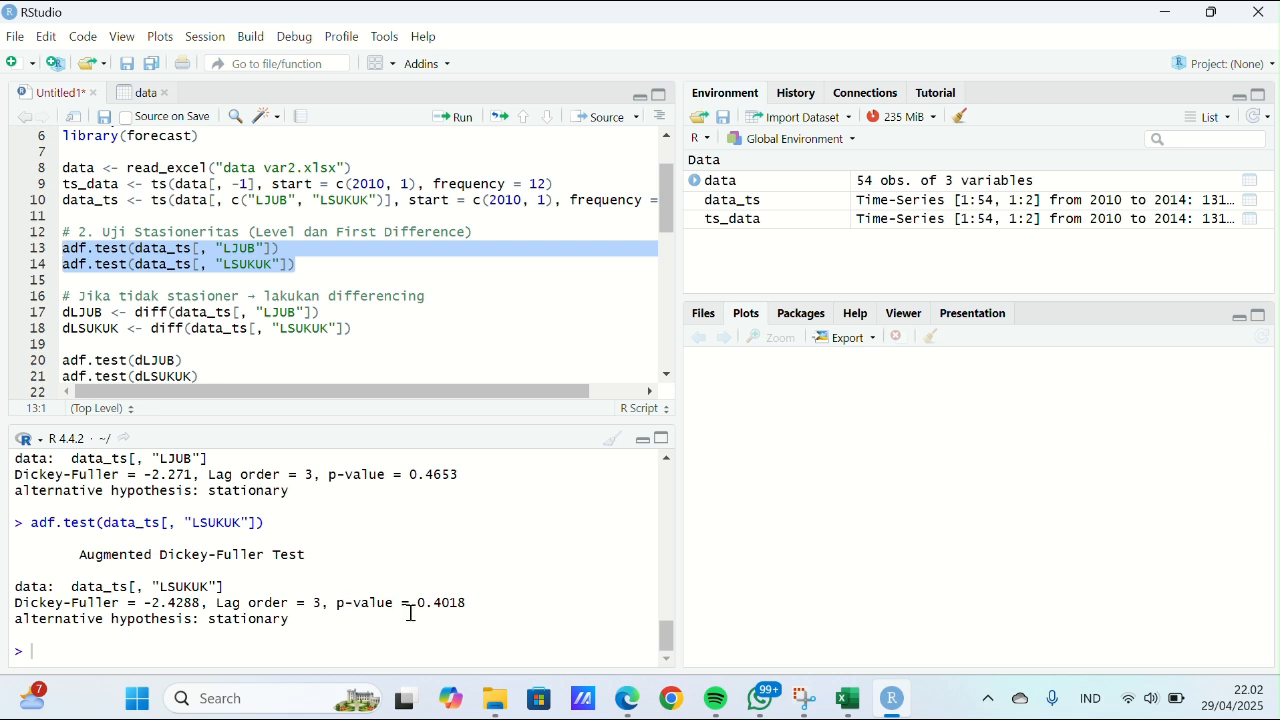
Run the differencing lines that create dLJUB and dLSUKUK from the data_ts series.
scroll(363, 329, "down", 2)
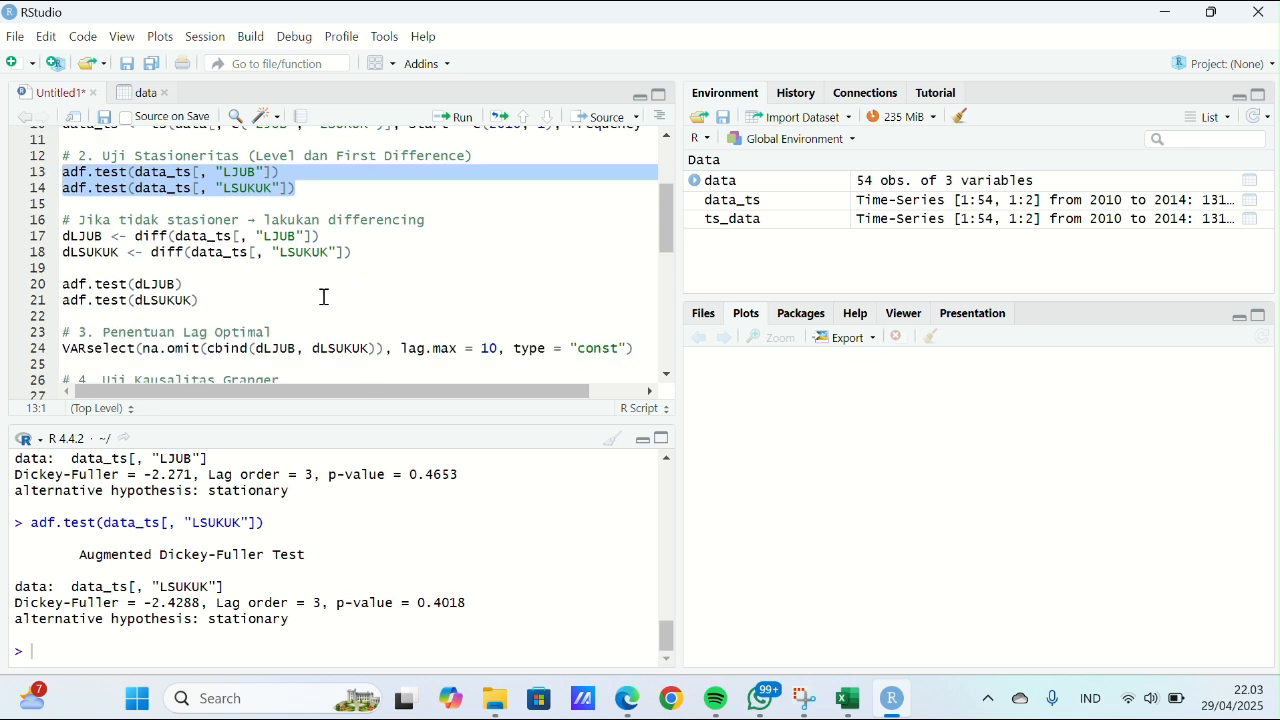
left_click(62, 237)
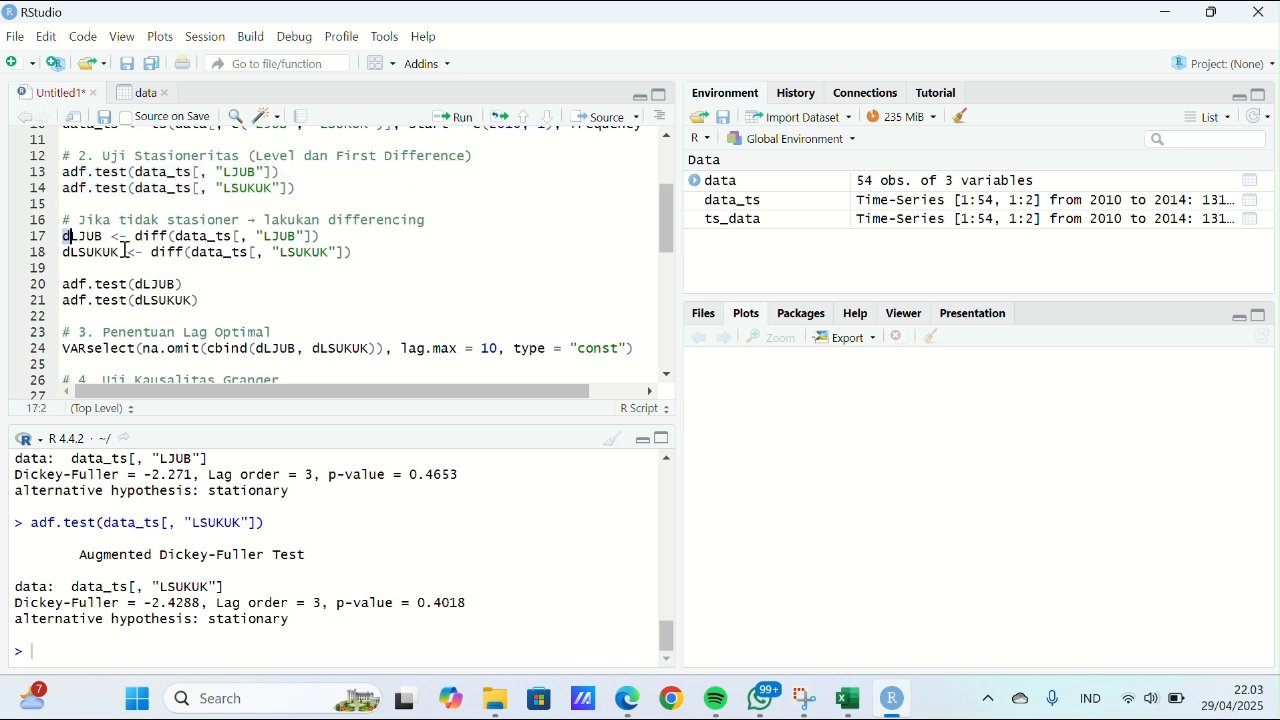
left_click(357, 254, "shift")
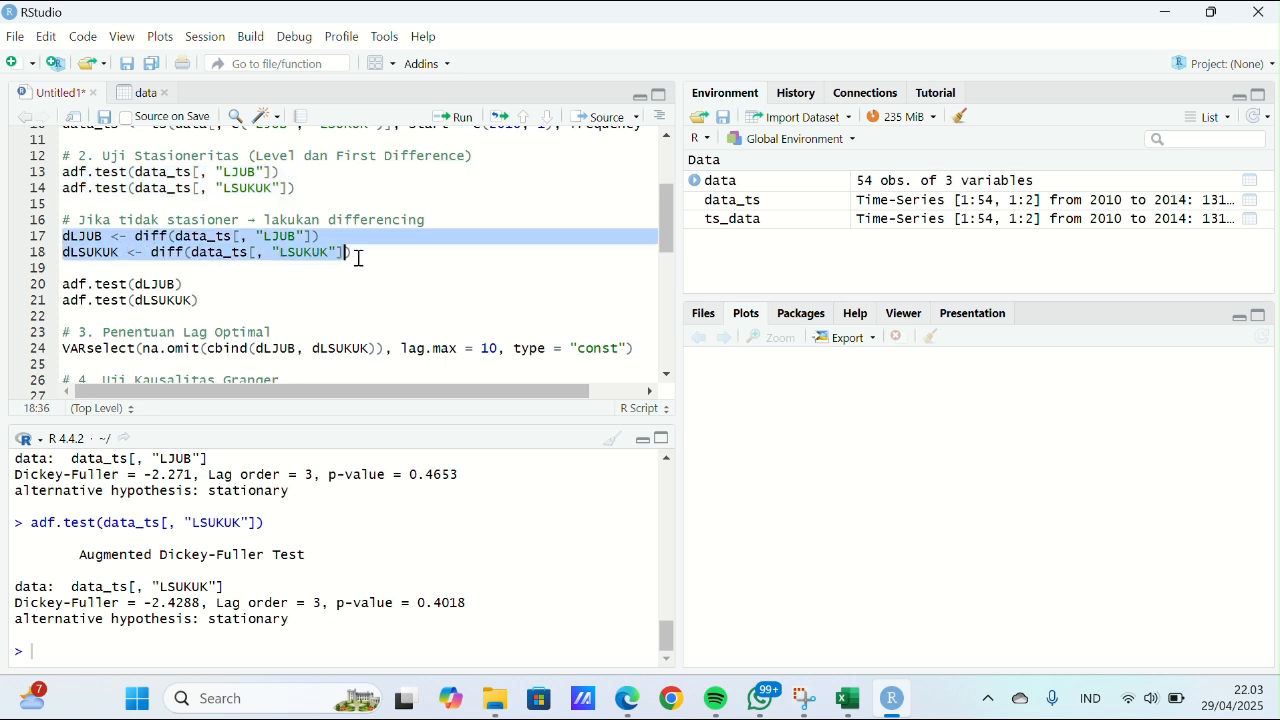
left_click(450, 122)
Run the ADF tests on the differenced series dLJUB and dLSUKUK and review their p-values.
left_click_drag(203, 301, 63, 285)
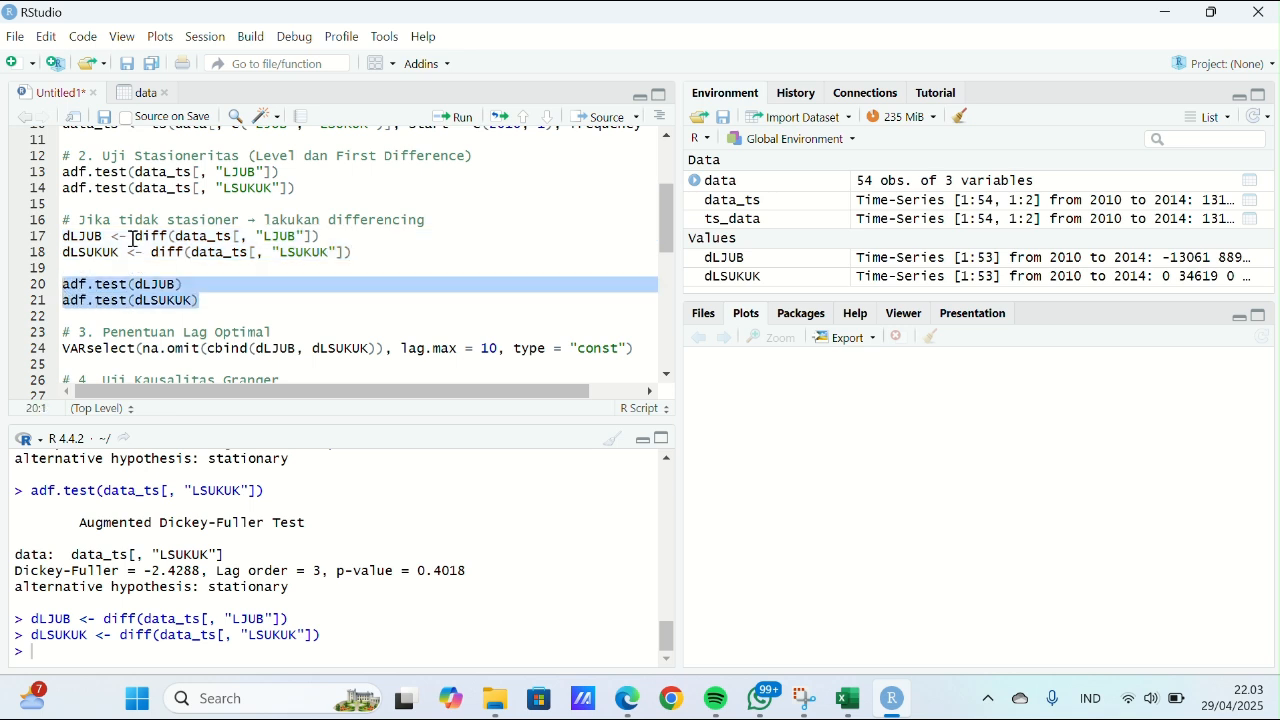
left_click(456, 118)
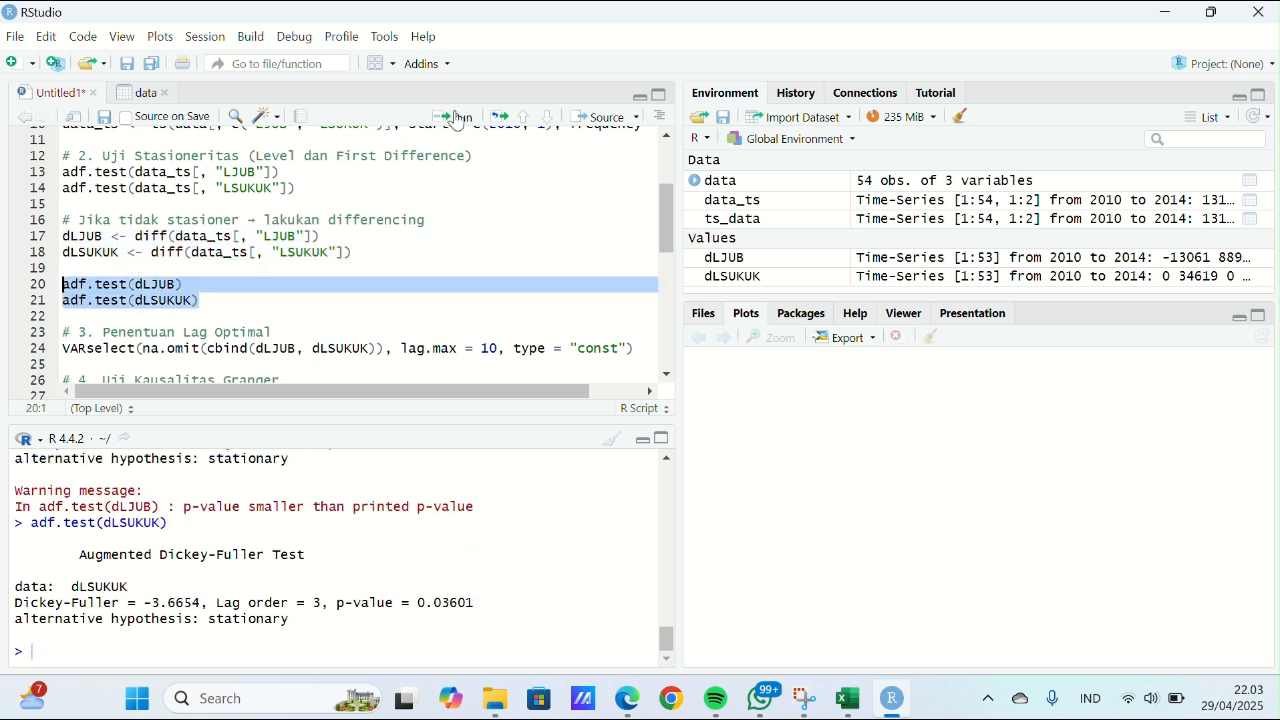
scroll(356, 578, "up", 2)
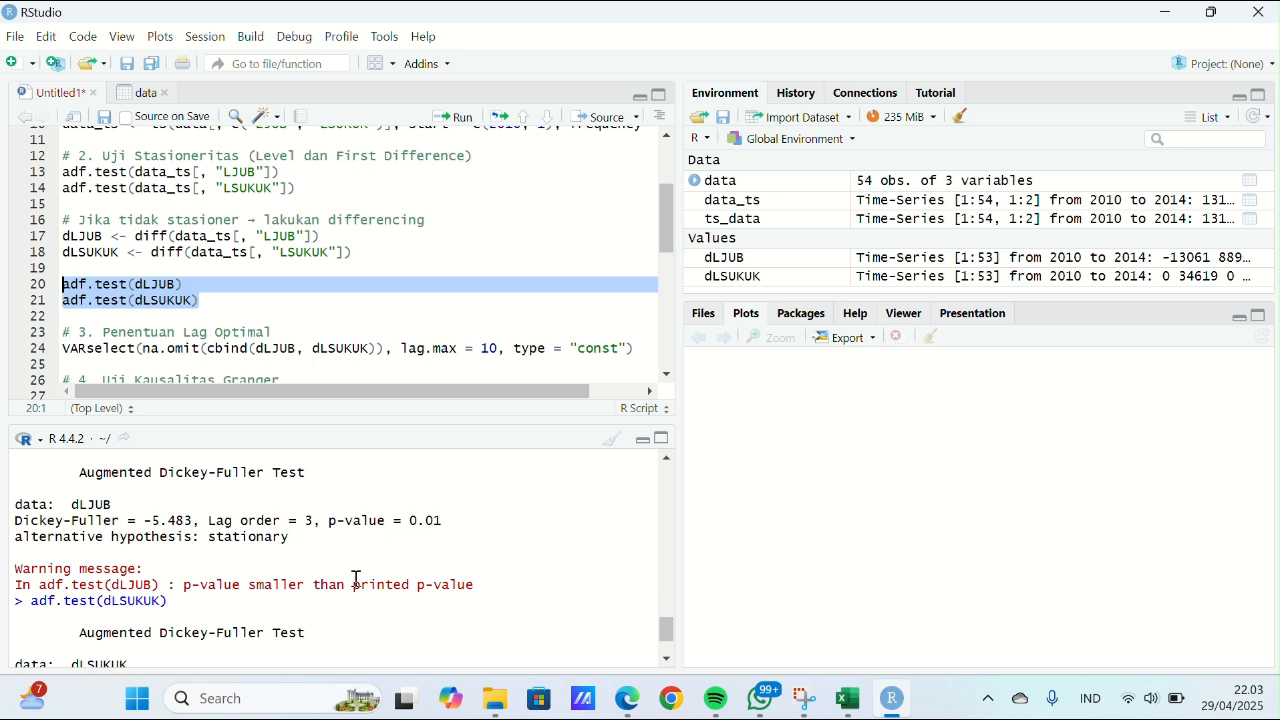
scroll(356, 578, "up", 2)
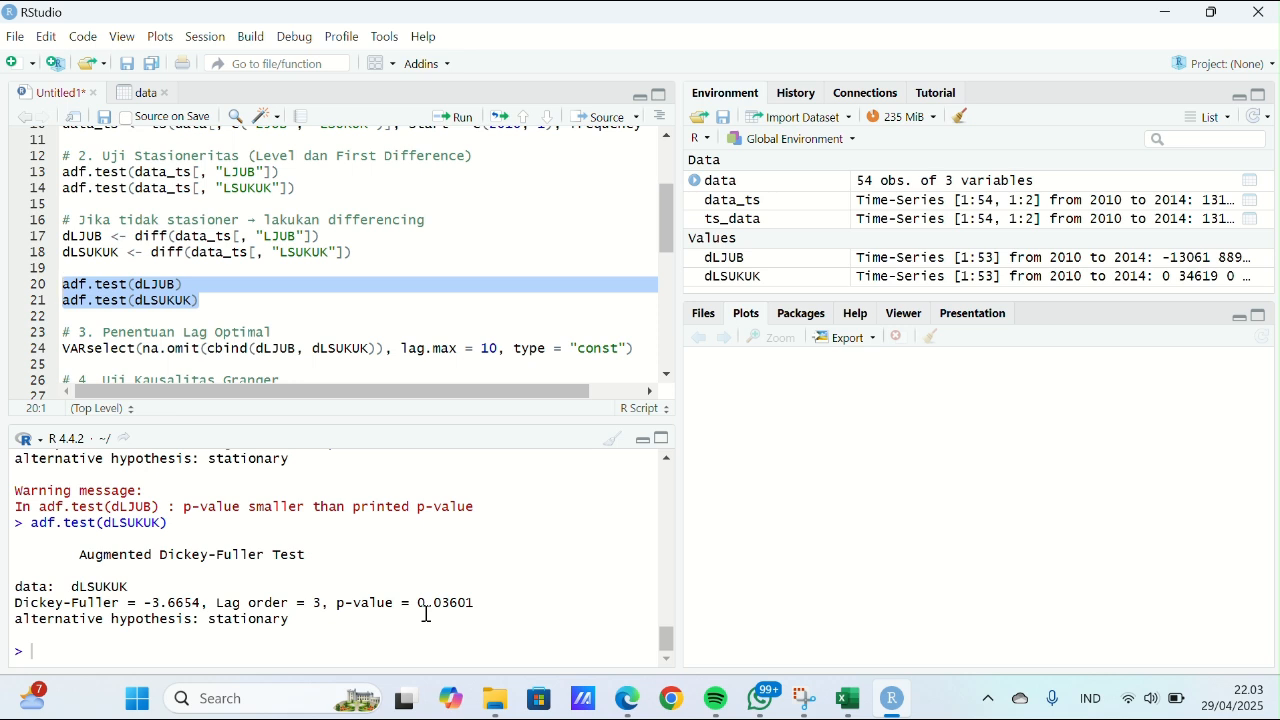
scroll(426, 614, "up", 2)
scroll(426, 614, "down", 2)
Run the VARselect optimal lag selection on dLJUB and dLSUKUK with lag.max = 10 and type "const".
scroll(347, 300, "down", 2)
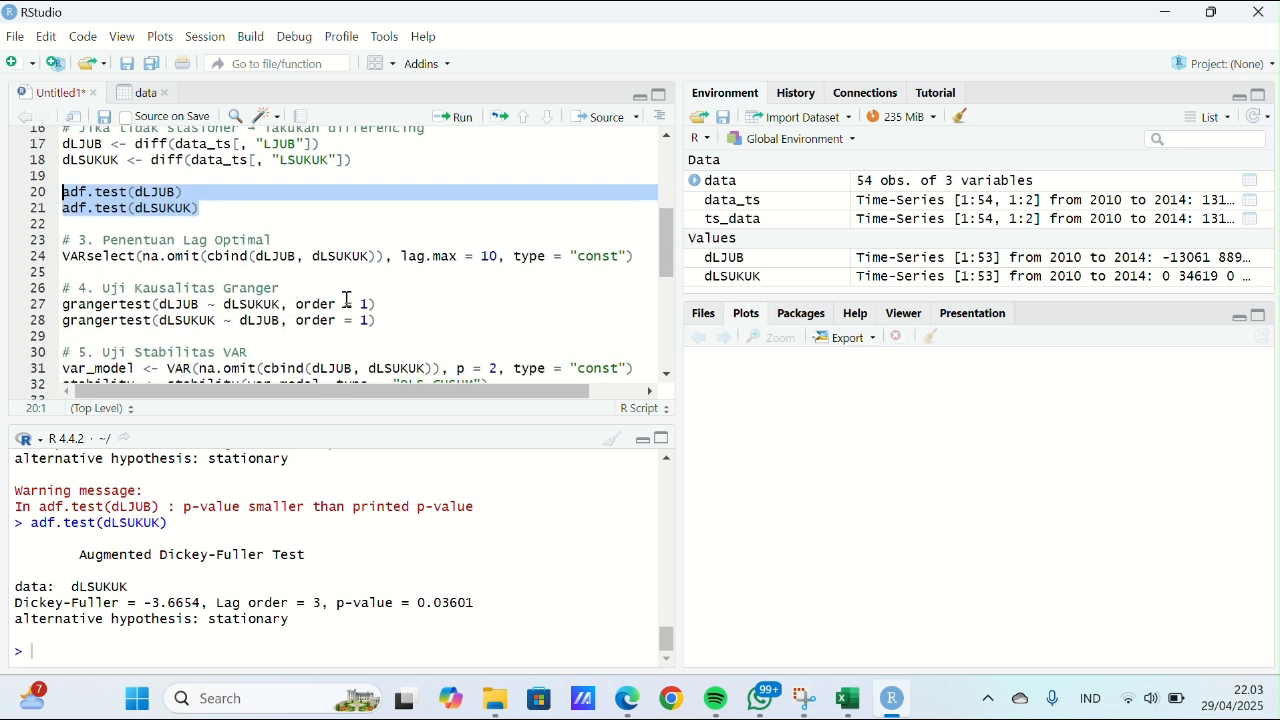
left_click(643, 262)
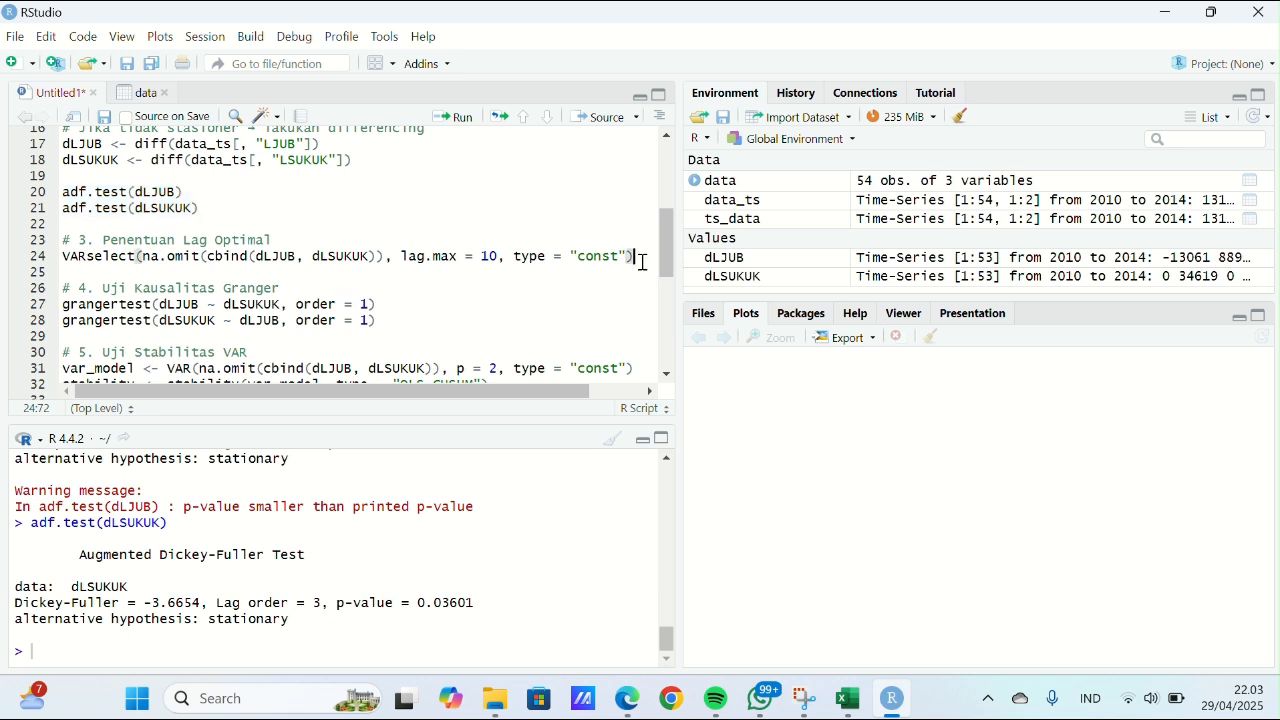
left_click(462, 122)
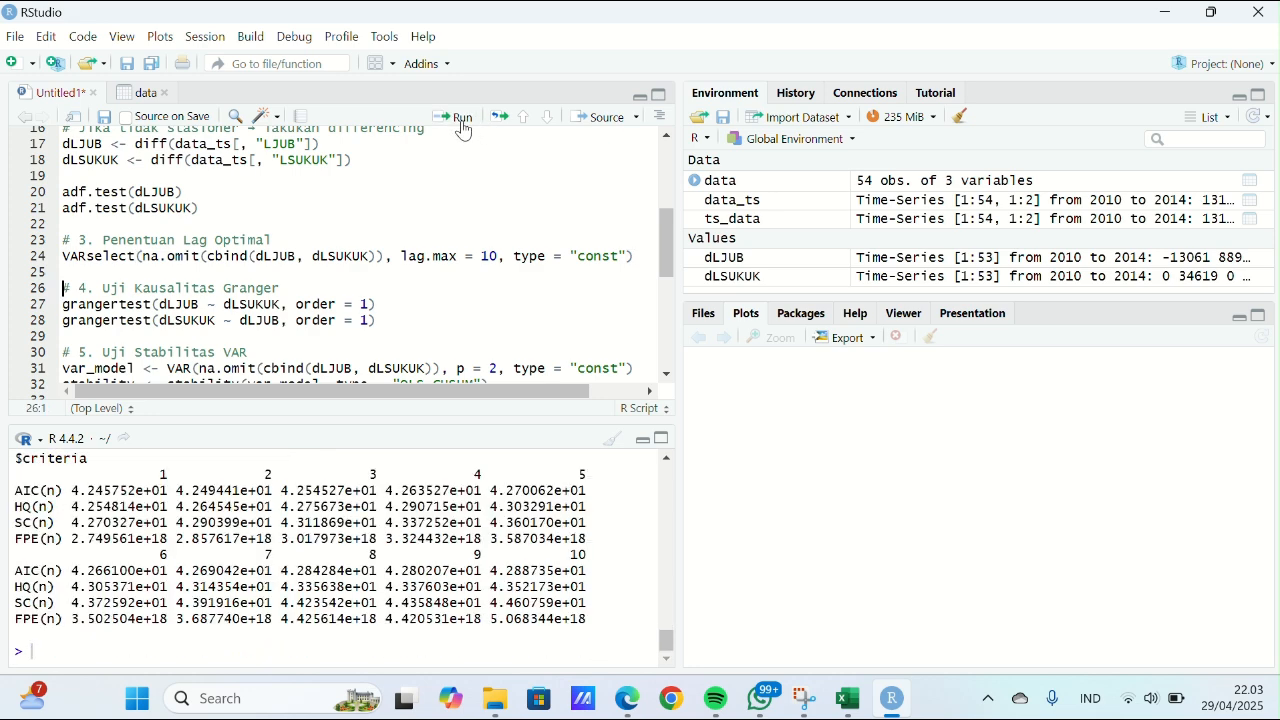
Examine the VARselect output for dLJUB and dLSUKUK, comparing the selected lags with the AIC, HQ, SC and FPE criteria.
scroll(399, 510, "up", 2)
scroll(399, 510, "up", 1)
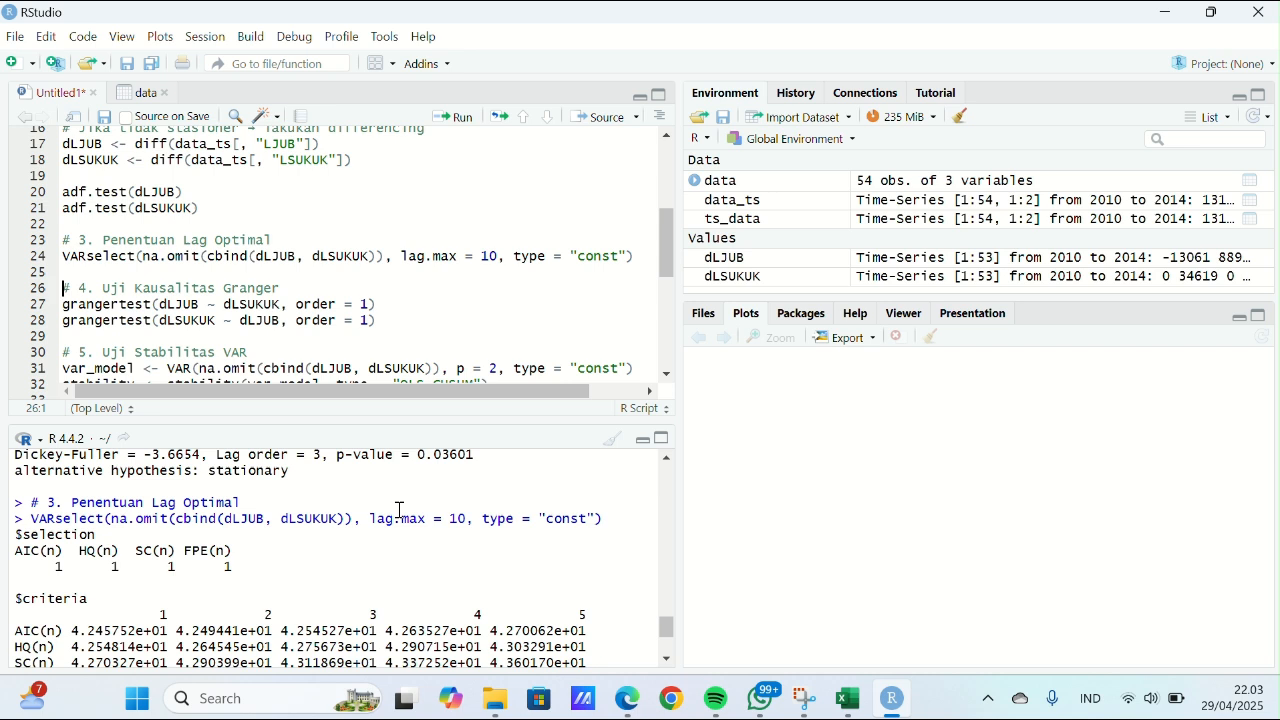
scroll(441, 563, "down", 1)
scroll(441, 563, "down", 1)
left_click(539, 48)
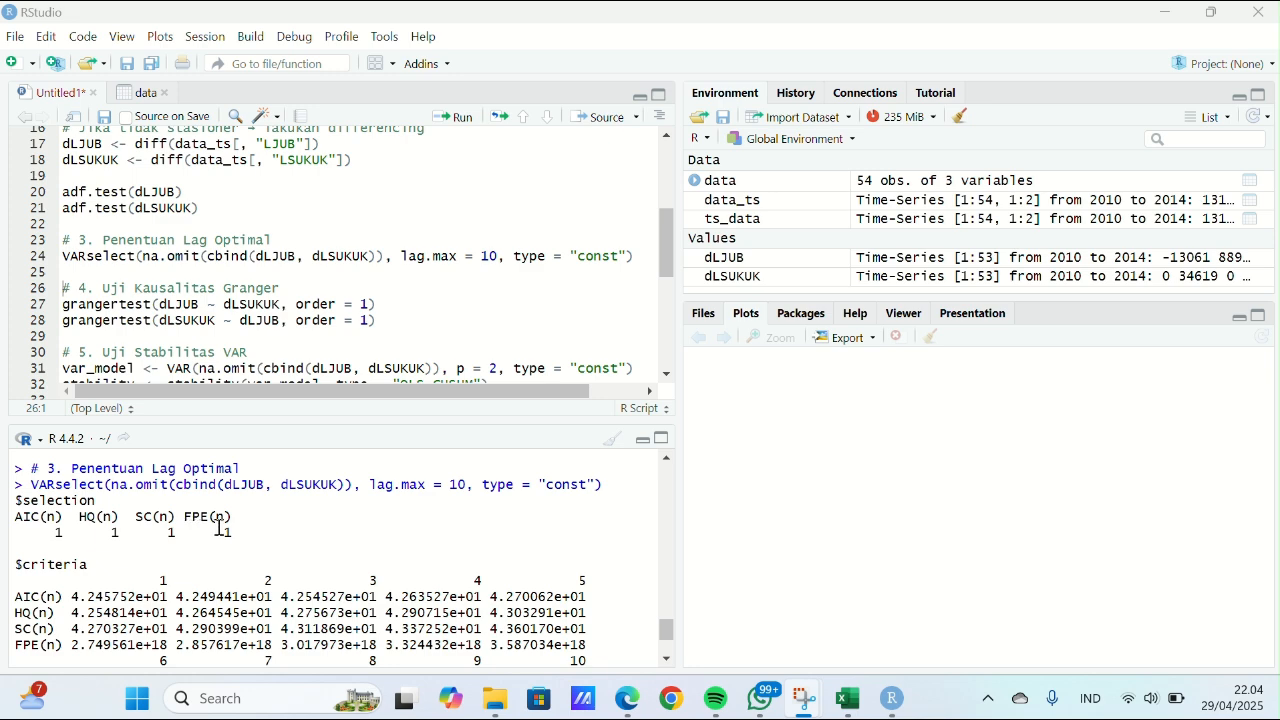
scroll(218, 528, "down", 2)
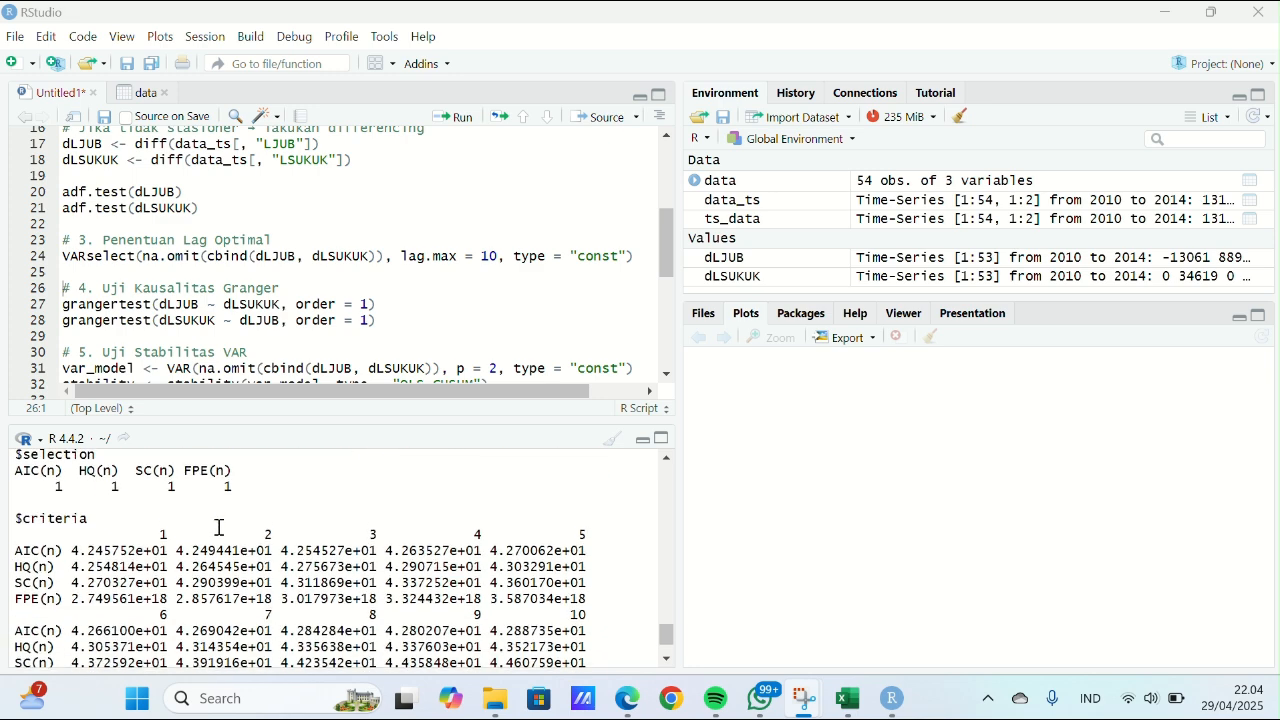
scroll(221, 526, "up", 2)
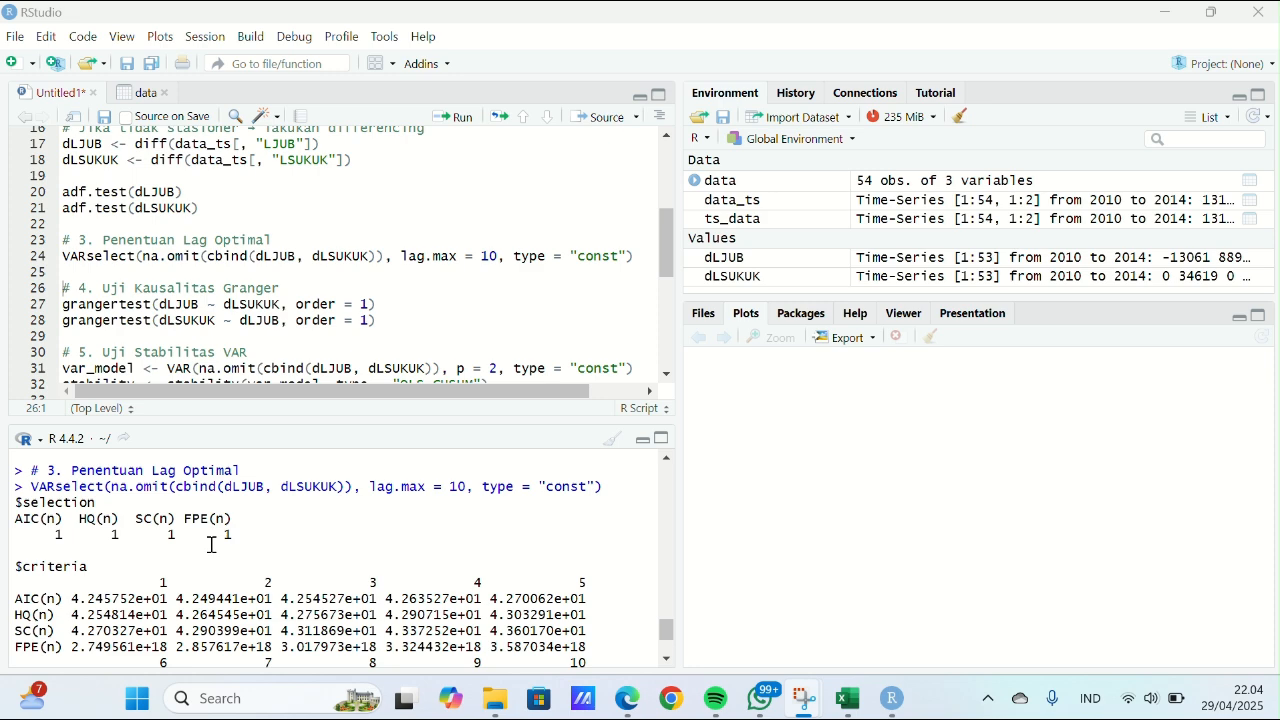
scroll(211, 545, "down", 3)
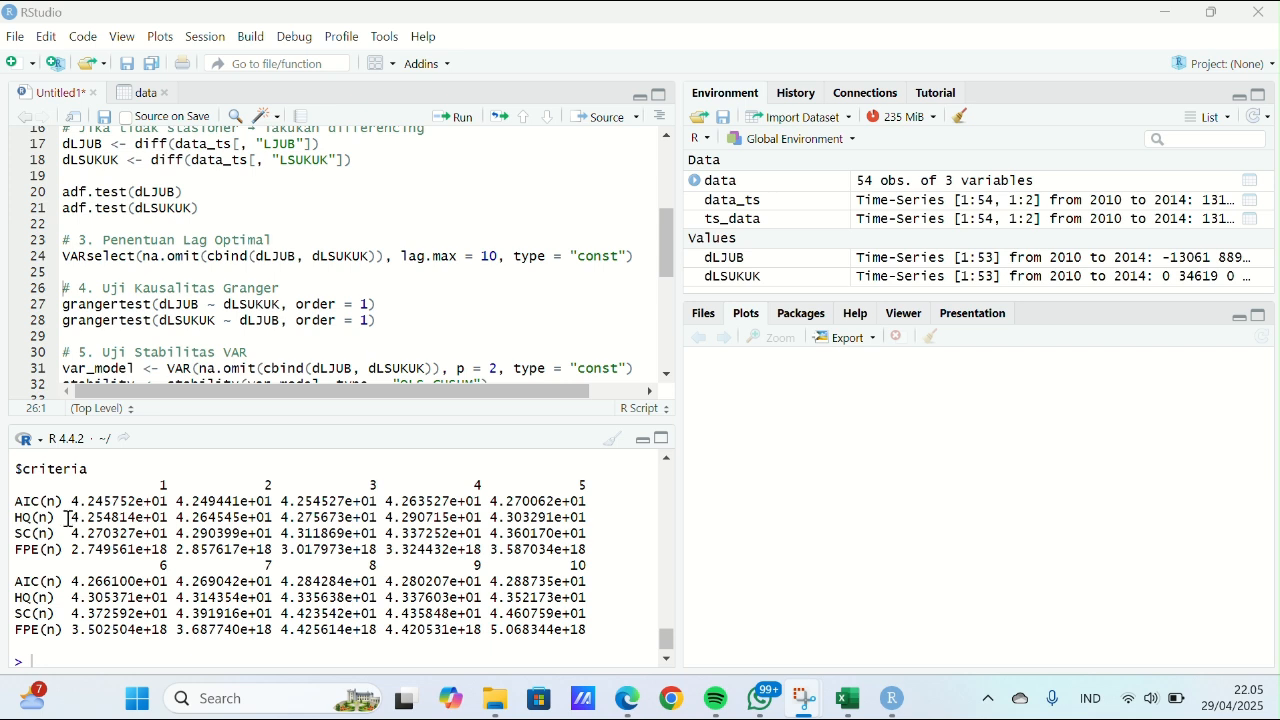
scroll(68, 520, "down", 1)
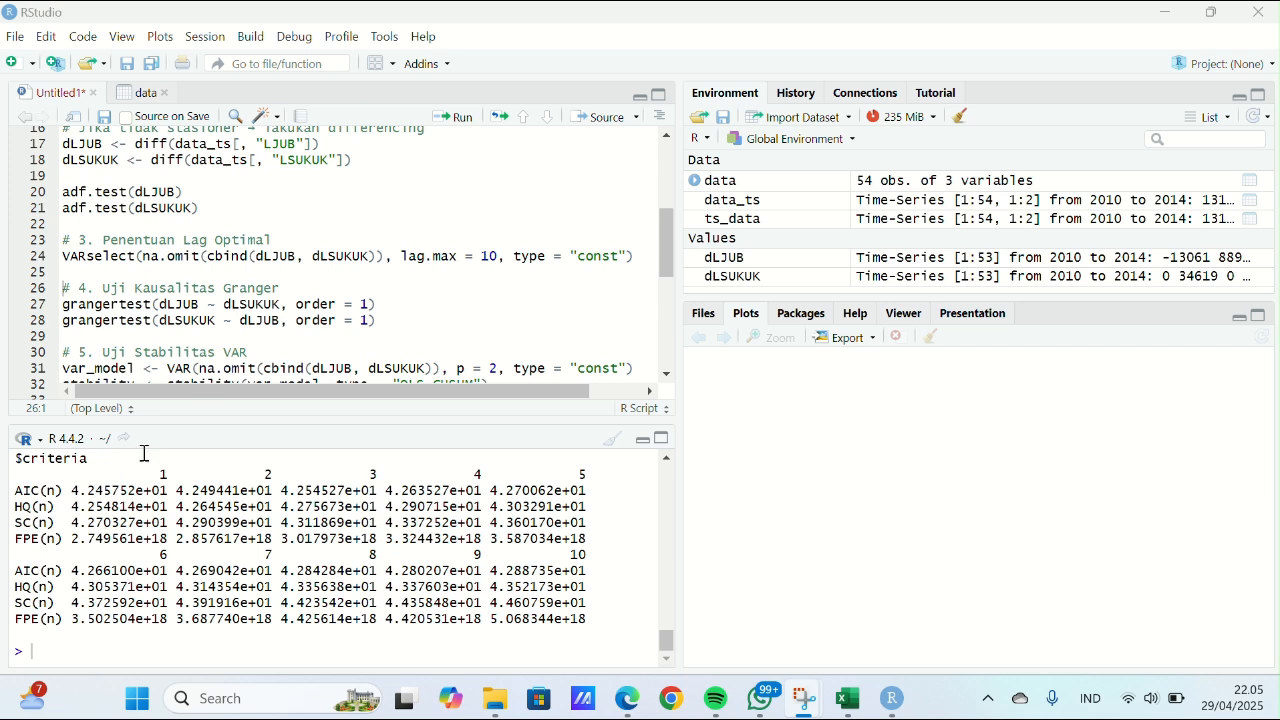
Run the Granger causality tests between dLJUB and dLSUKUK in both directions with order = 1 and review both results.
scroll(305, 275, "down", 2)
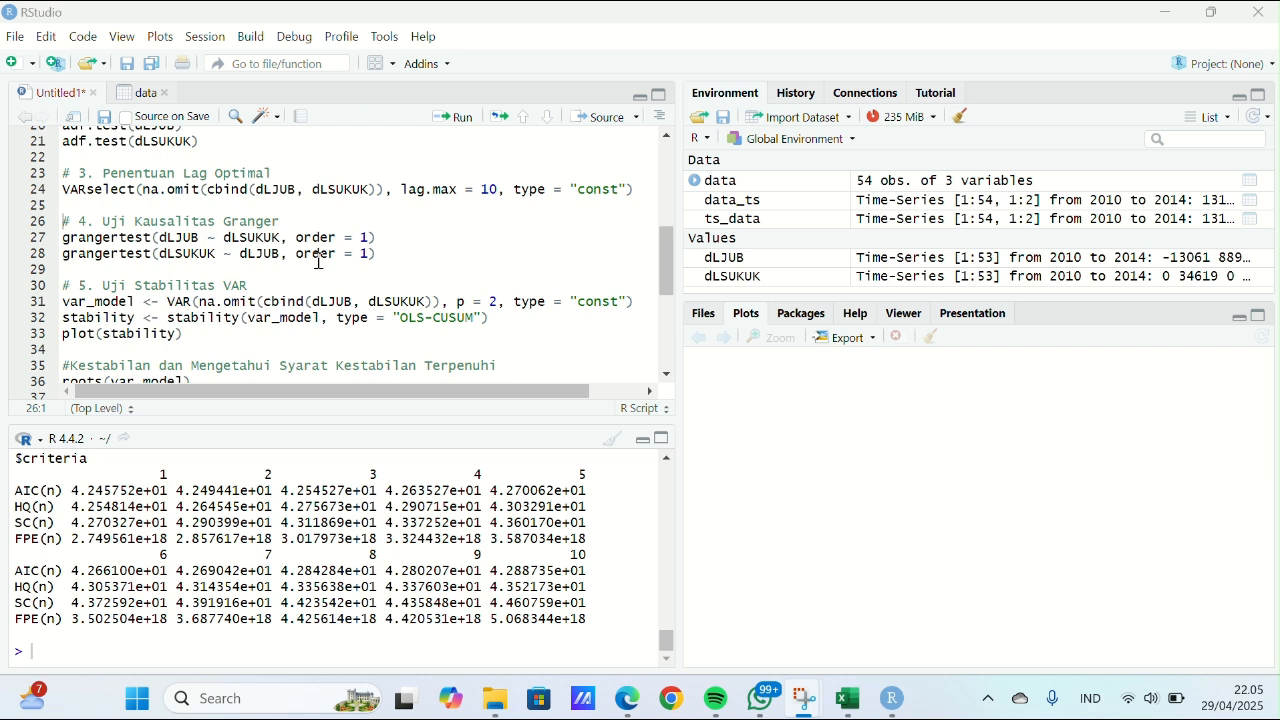
left_click_drag(380, 254, 60, 238)
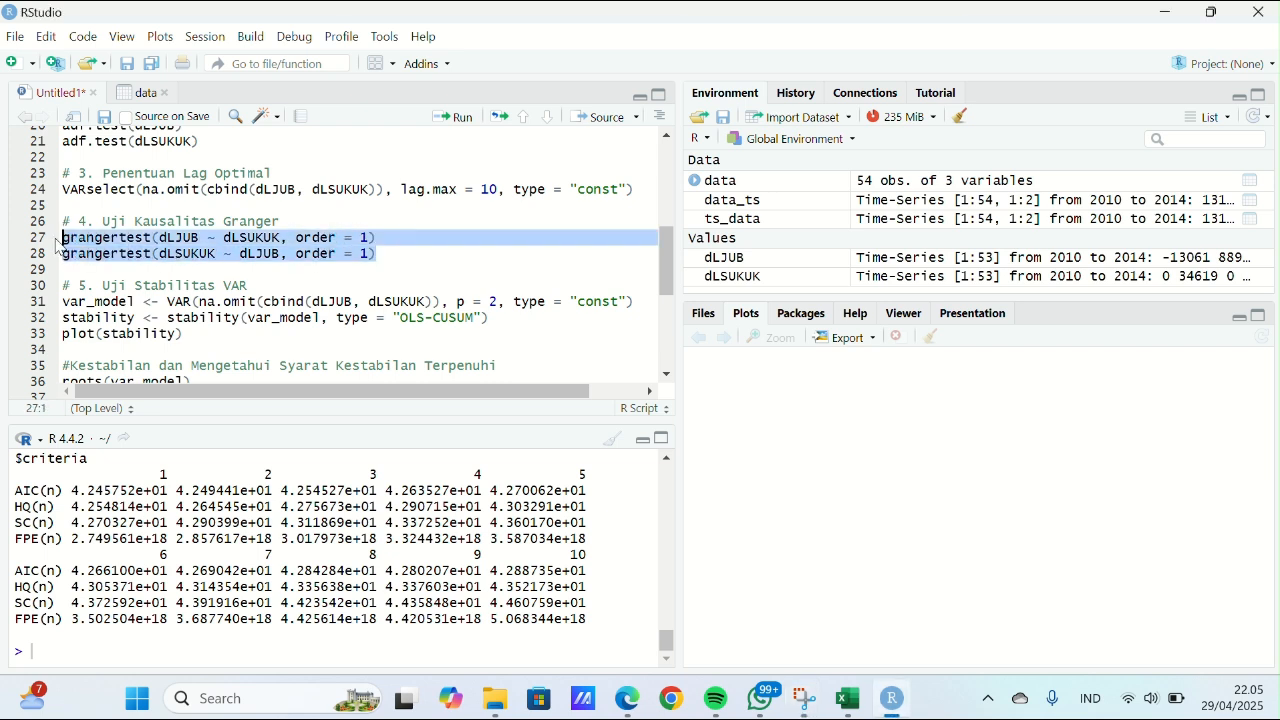
left_click(460, 119)
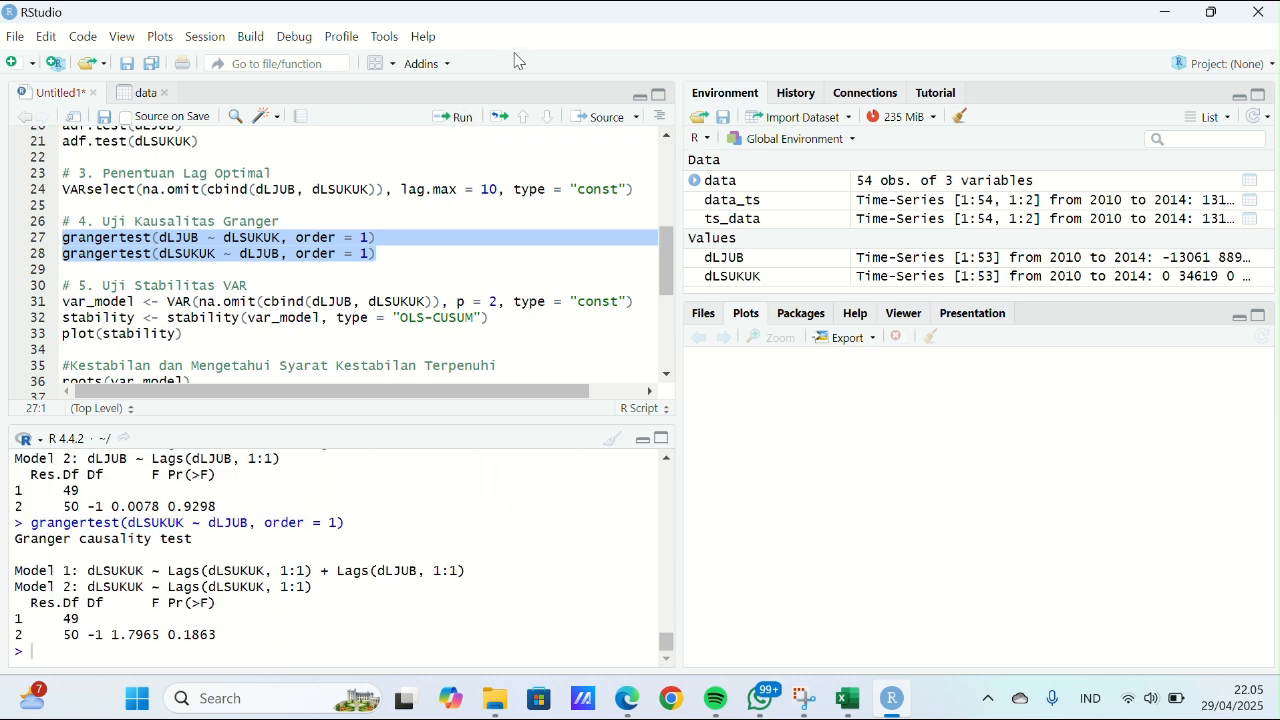
left_click(543, 38)
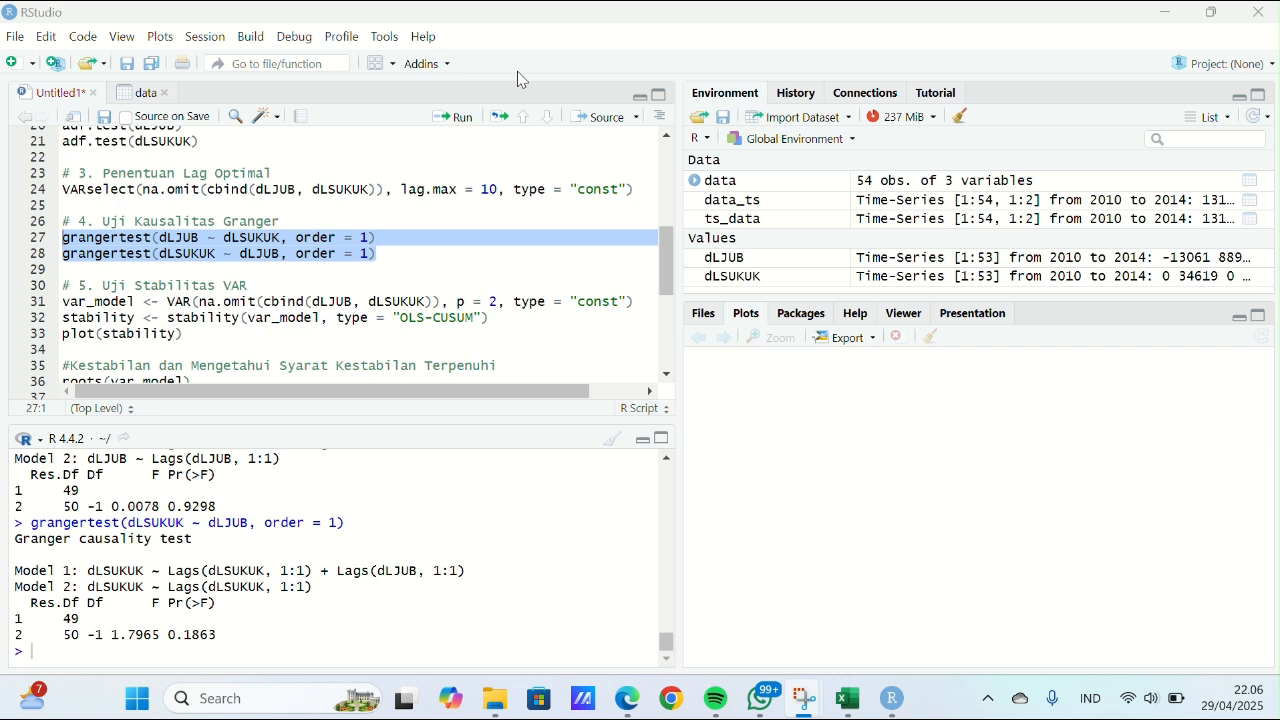
scroll(341, 501, "up", 2)
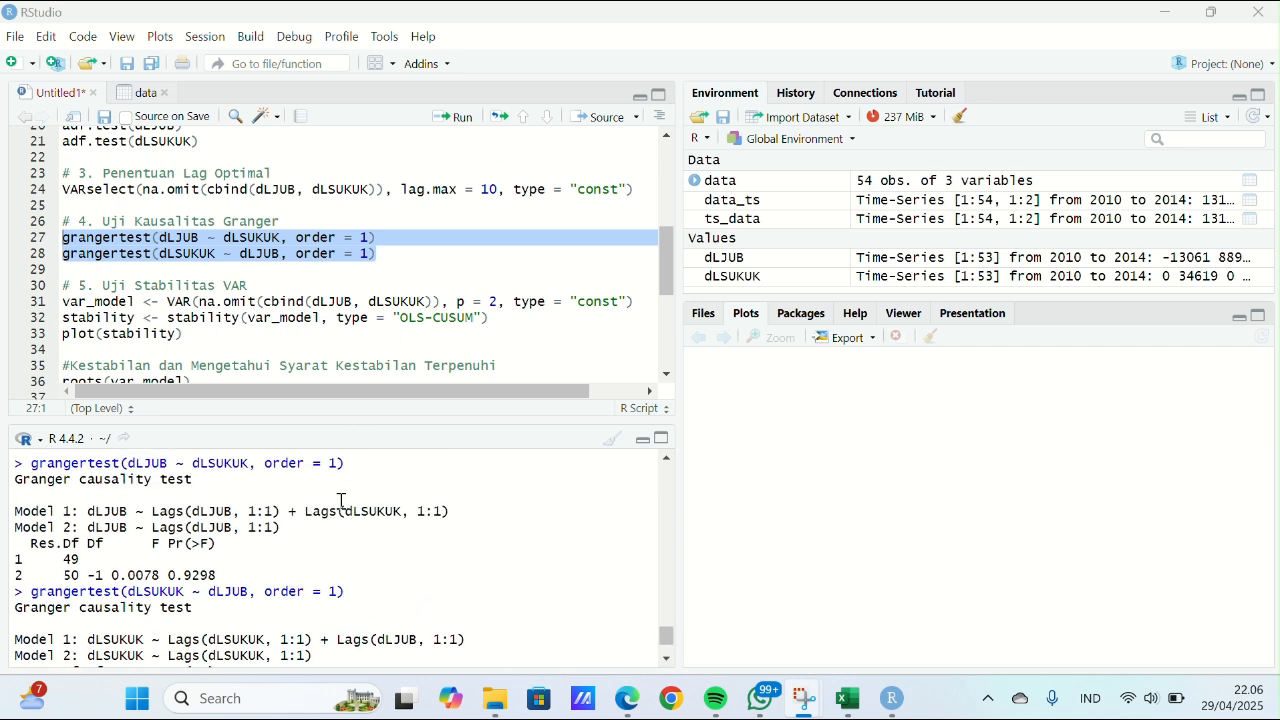
scroll(341, 501, "down", 1)
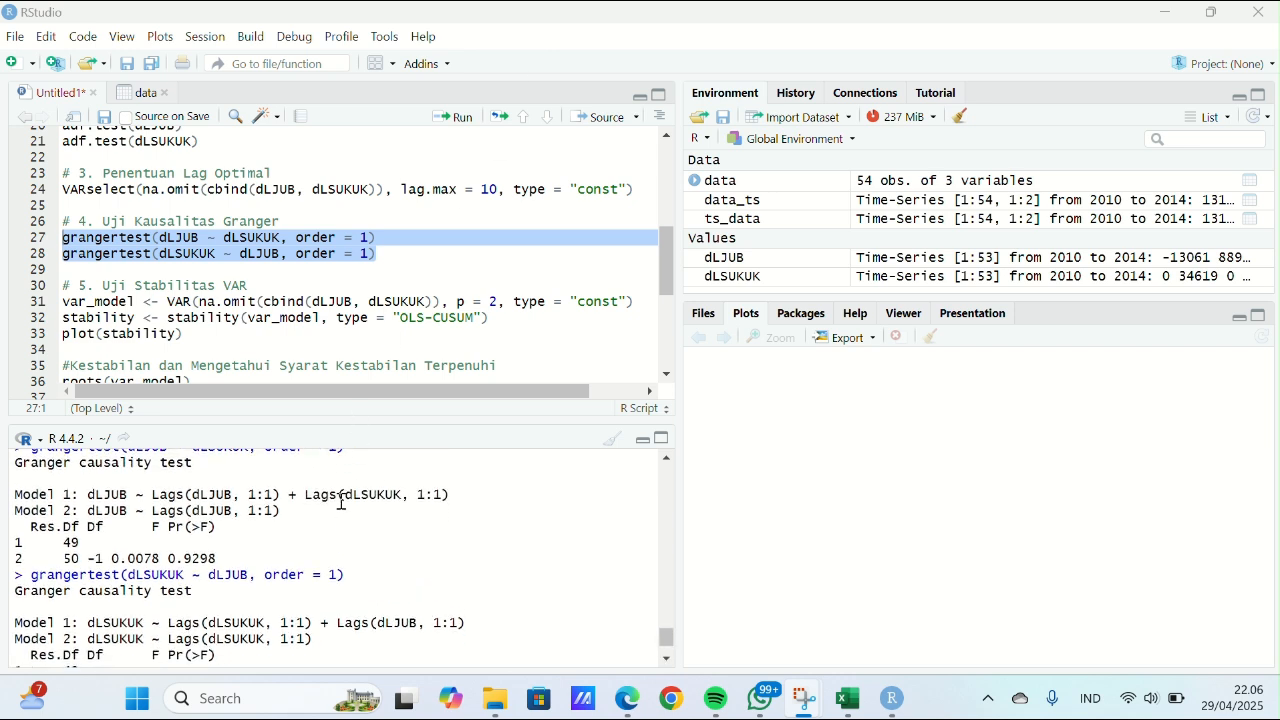
scroll(341, 501, "up", 1)
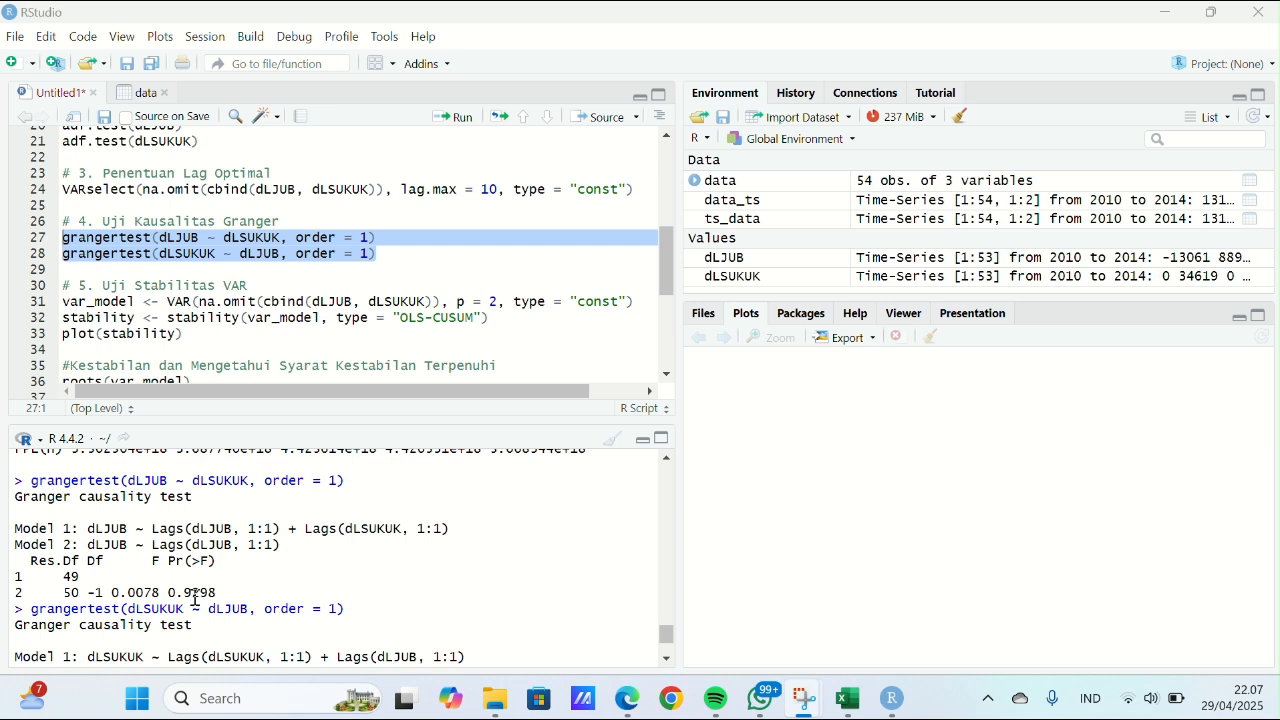
scroll(255, 604, "down", 1)
scroll(255, 604, "down", 2)
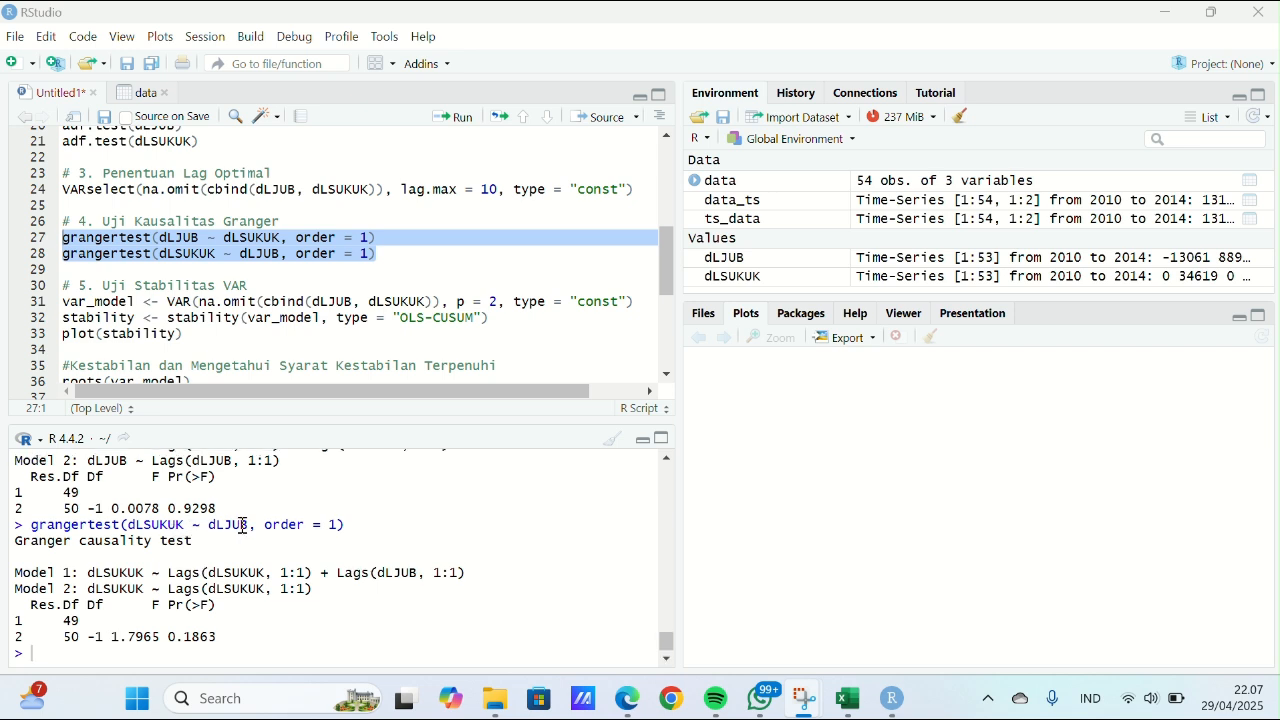
scroll(240, 526, "up", 3)
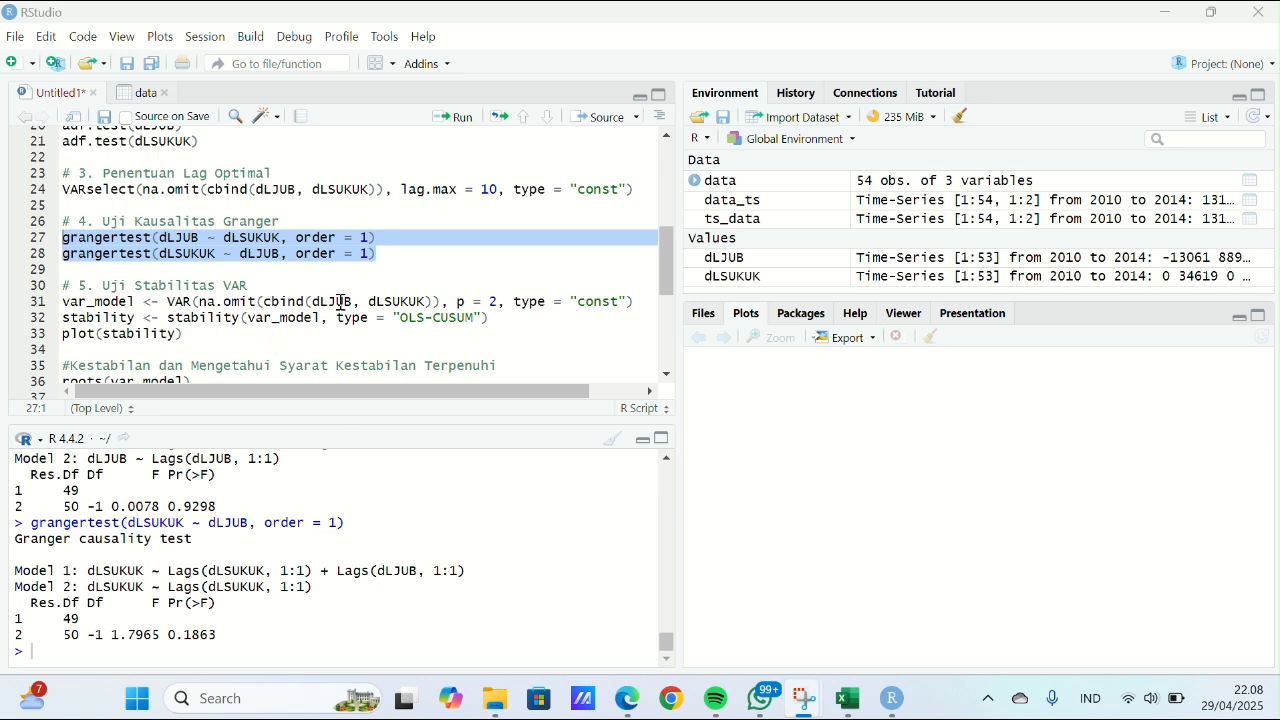
Try to run the VAR stability block that fits var_model with p = 2 and plots its OLS-CUSUM stability.
scroll(374, 310, "down", 1)
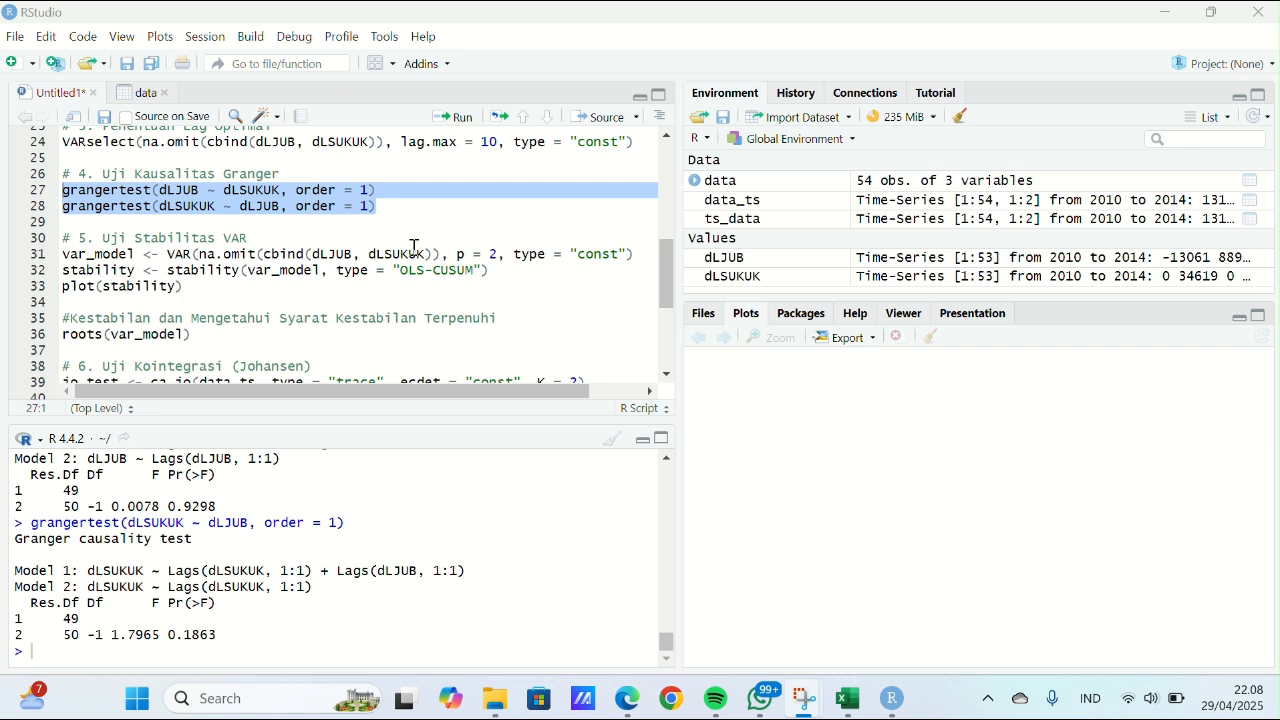
left_click_drag(67, 258, 210, 290)
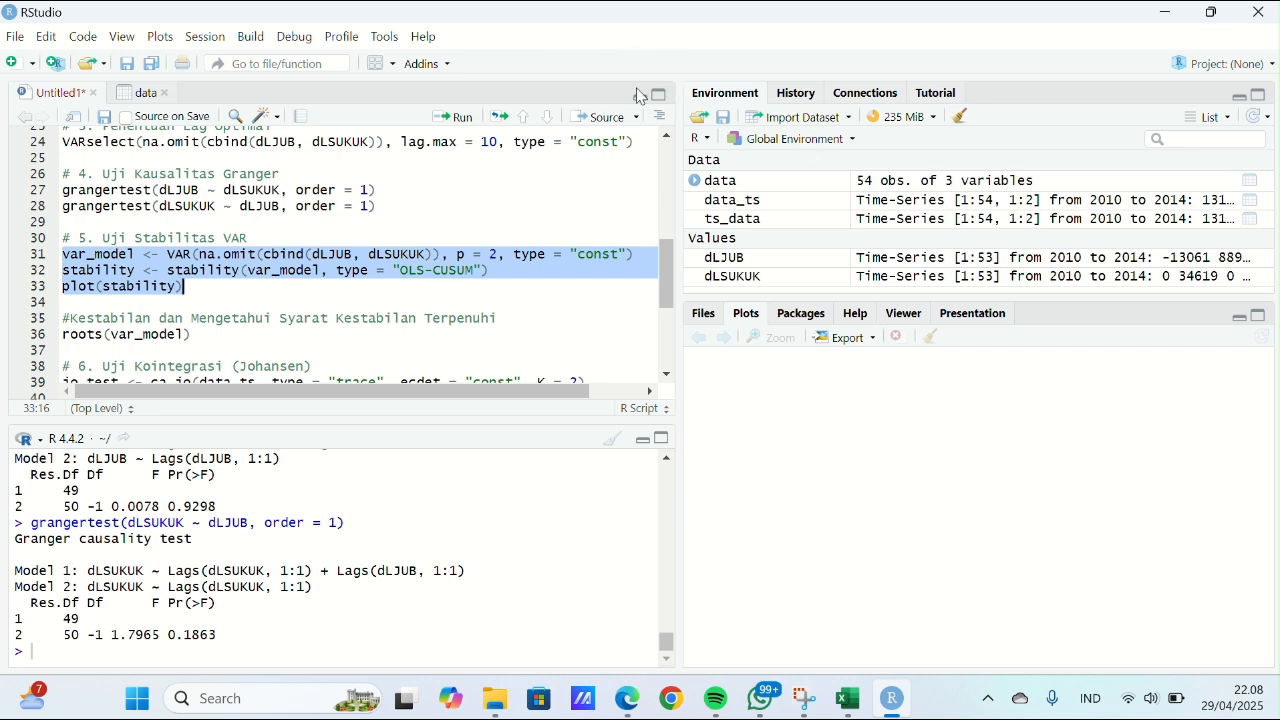
left_click(455, 119)
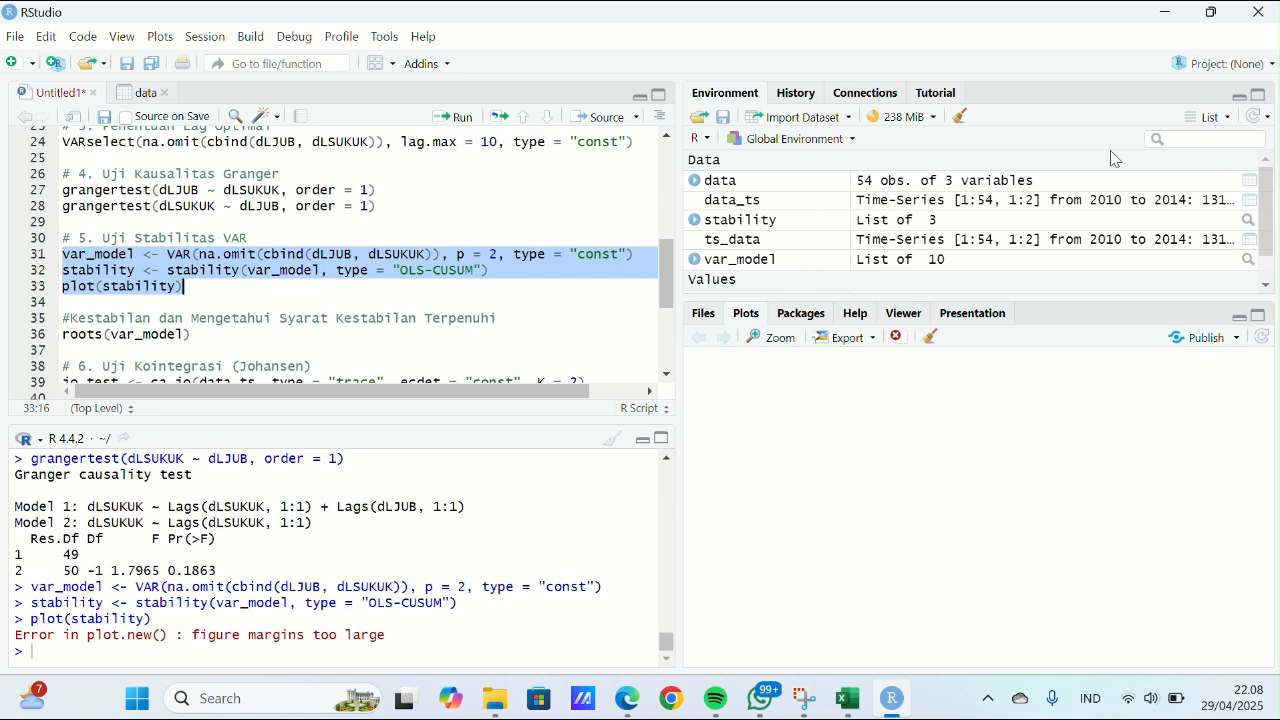
Enlarge the plot area by collapsing the environment view and rerun the three VAR stability lines to draw the OLS-CUSUM plots.
left_click(1239, 98)
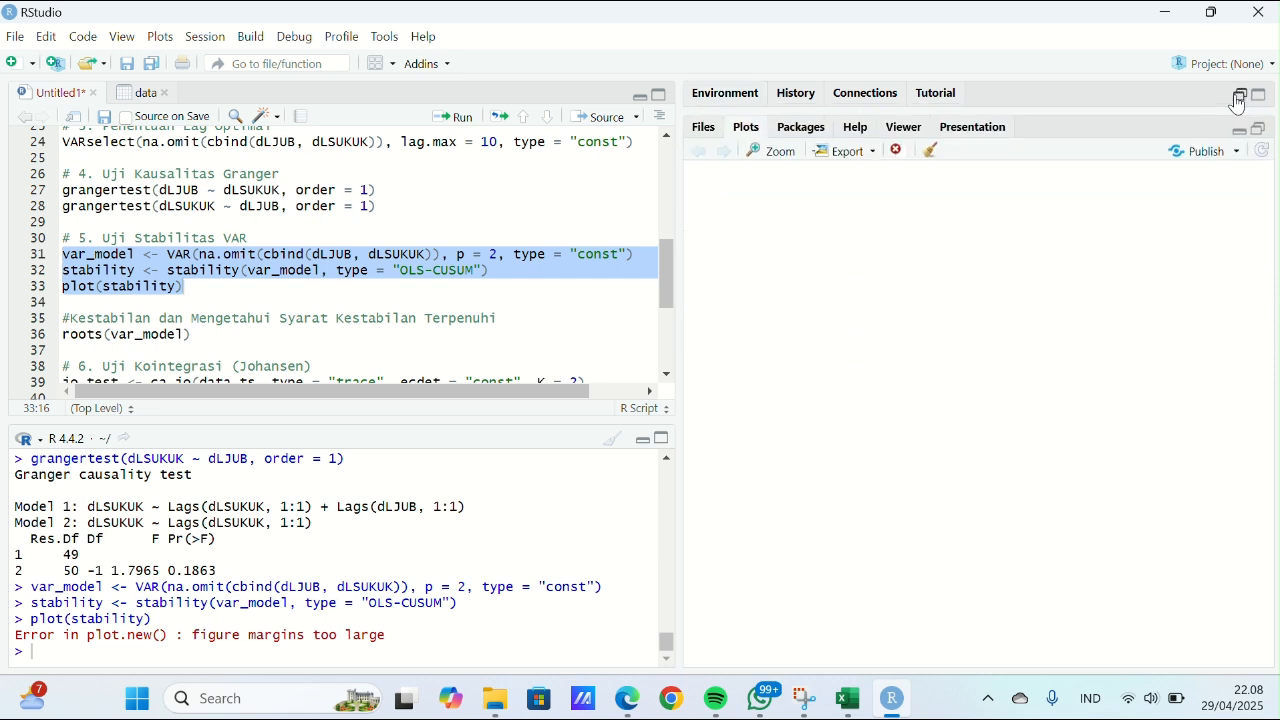
left_click(196, 296)
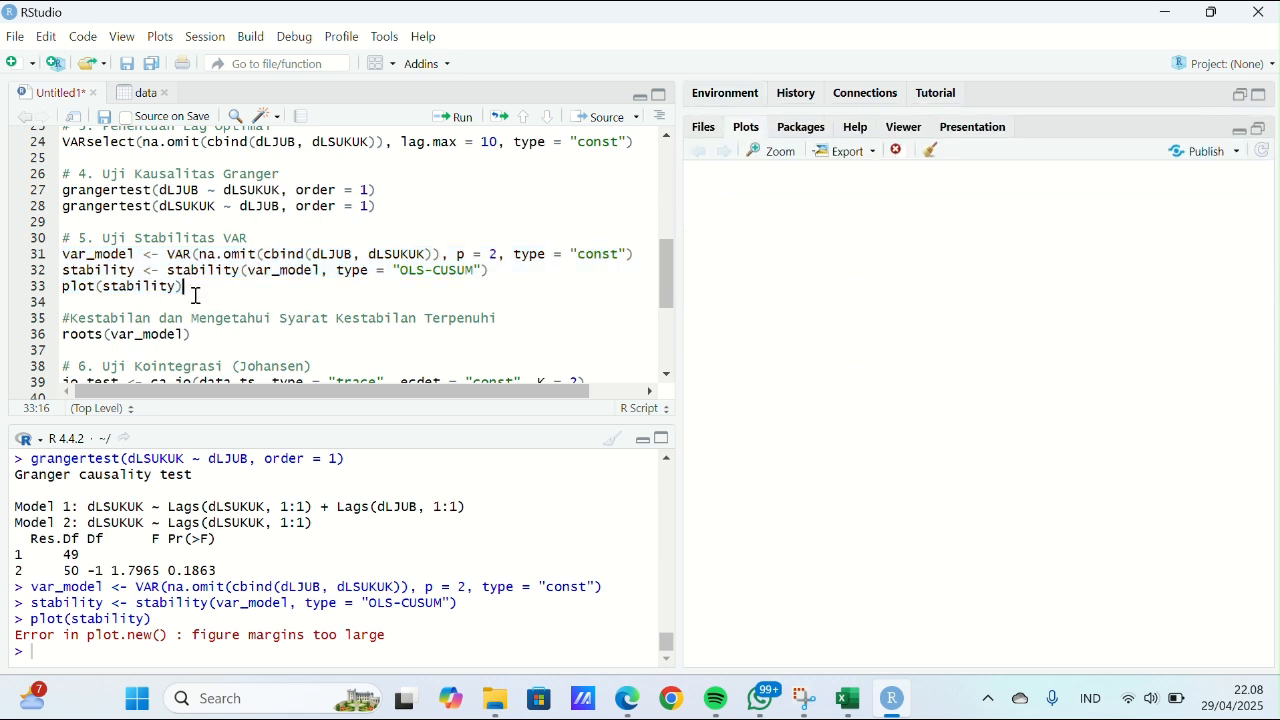
left_click_drag(187, 290, 50, 268)
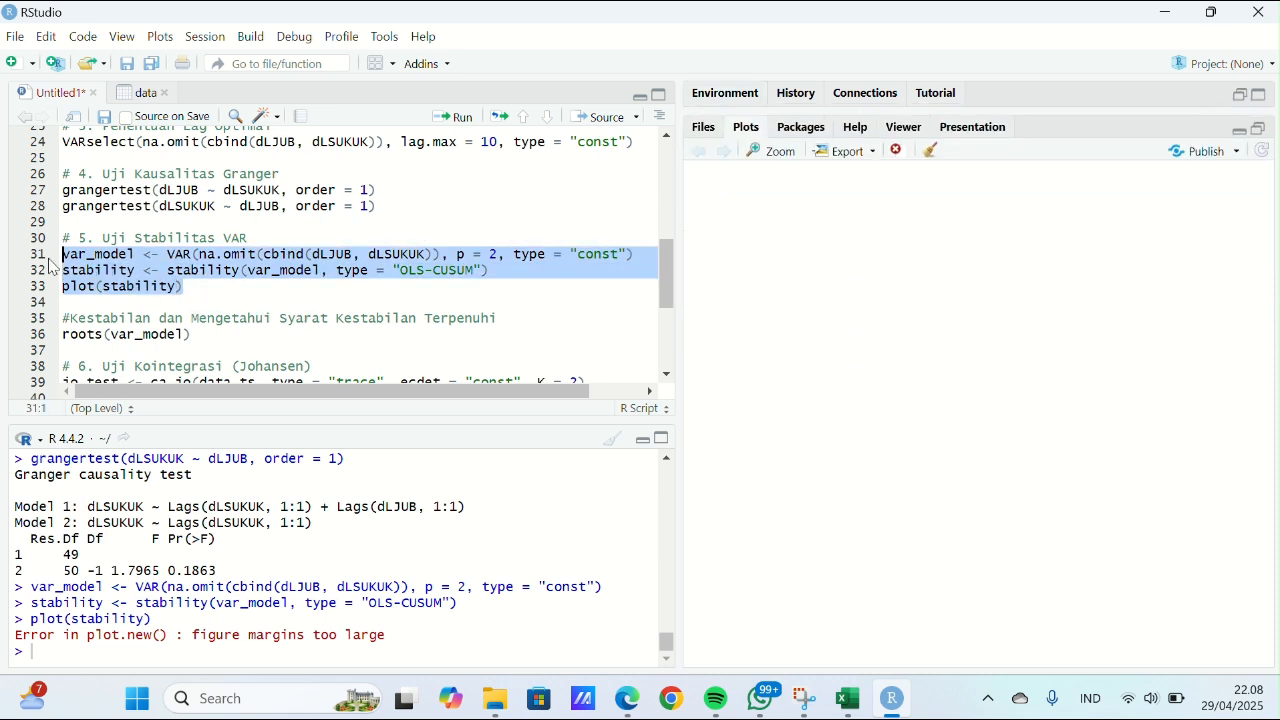
left_click(462, 119)
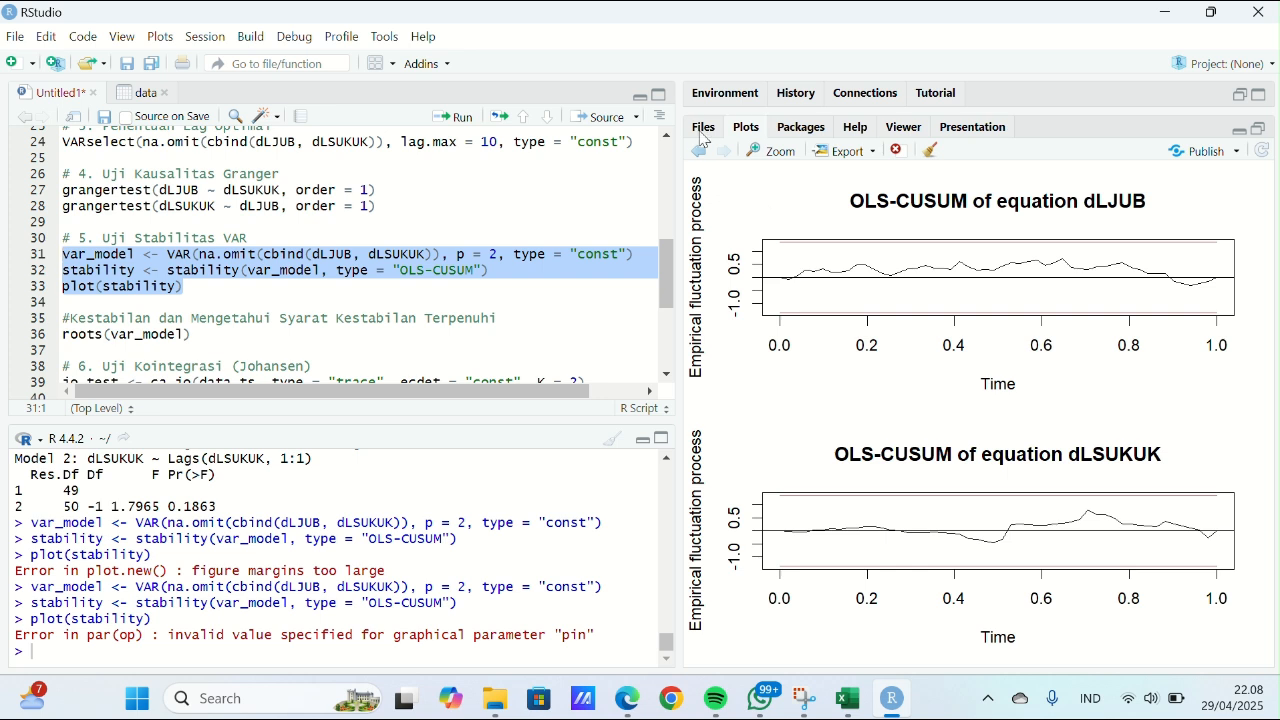
left_click(528, 33)
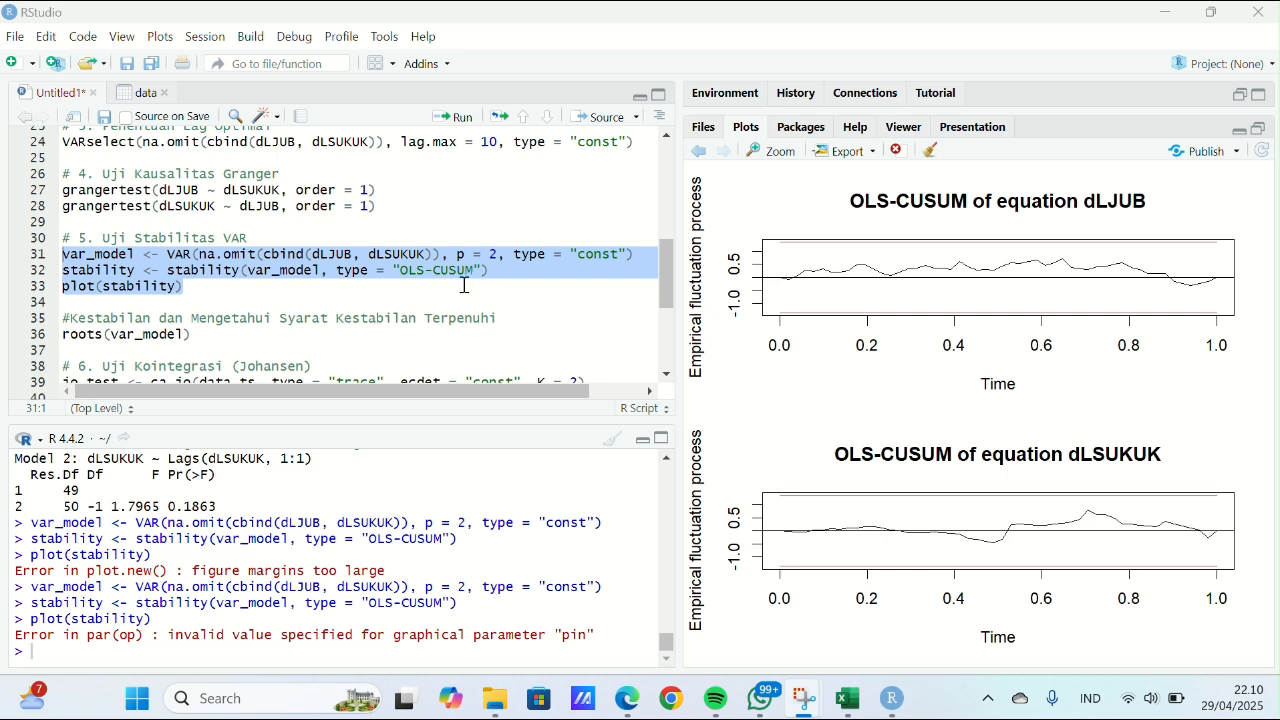
Run roots(var_model) to check whether the VAR stability condition is met.
scroll(464, 285, "down", 1)
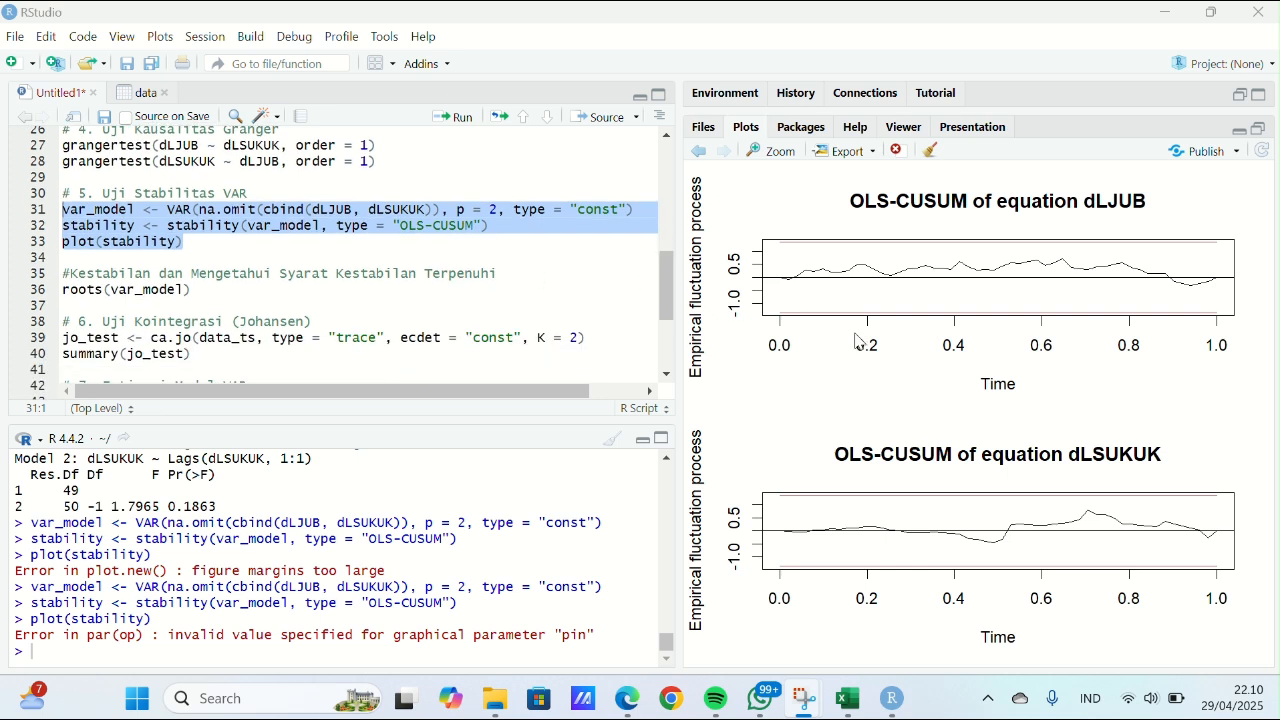
left_click(195, 289)
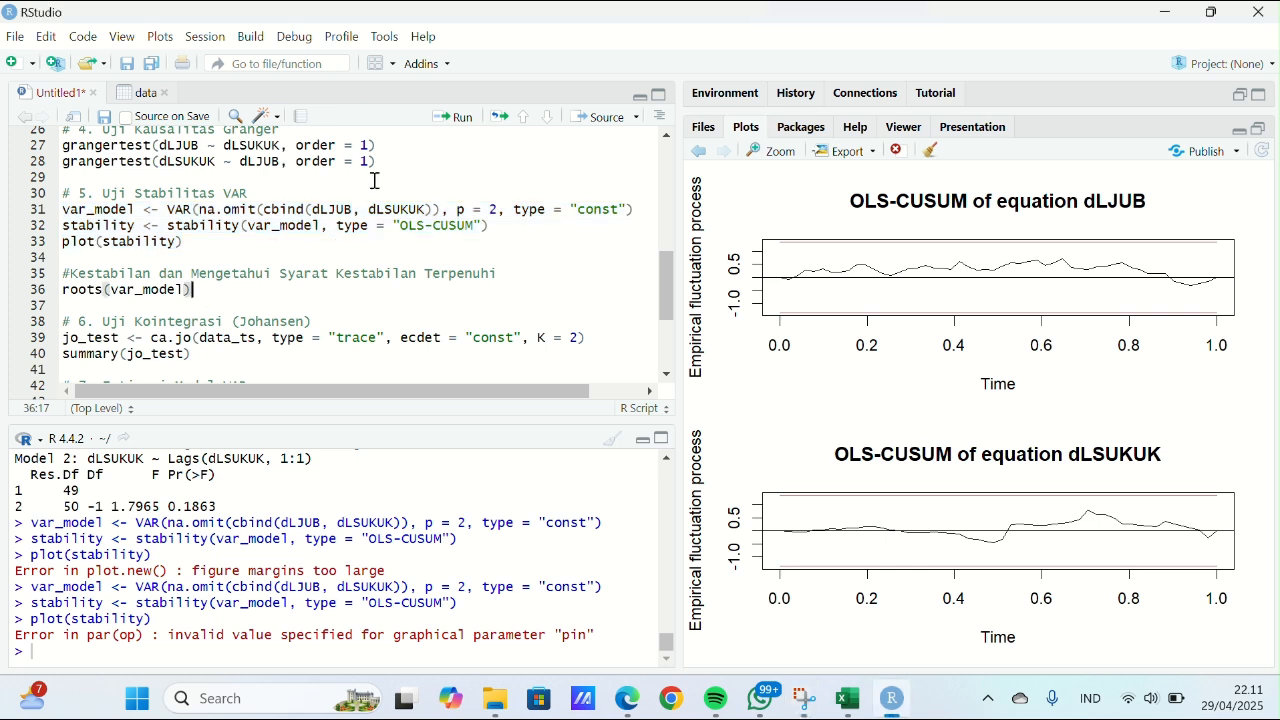
left_click(458, 117)
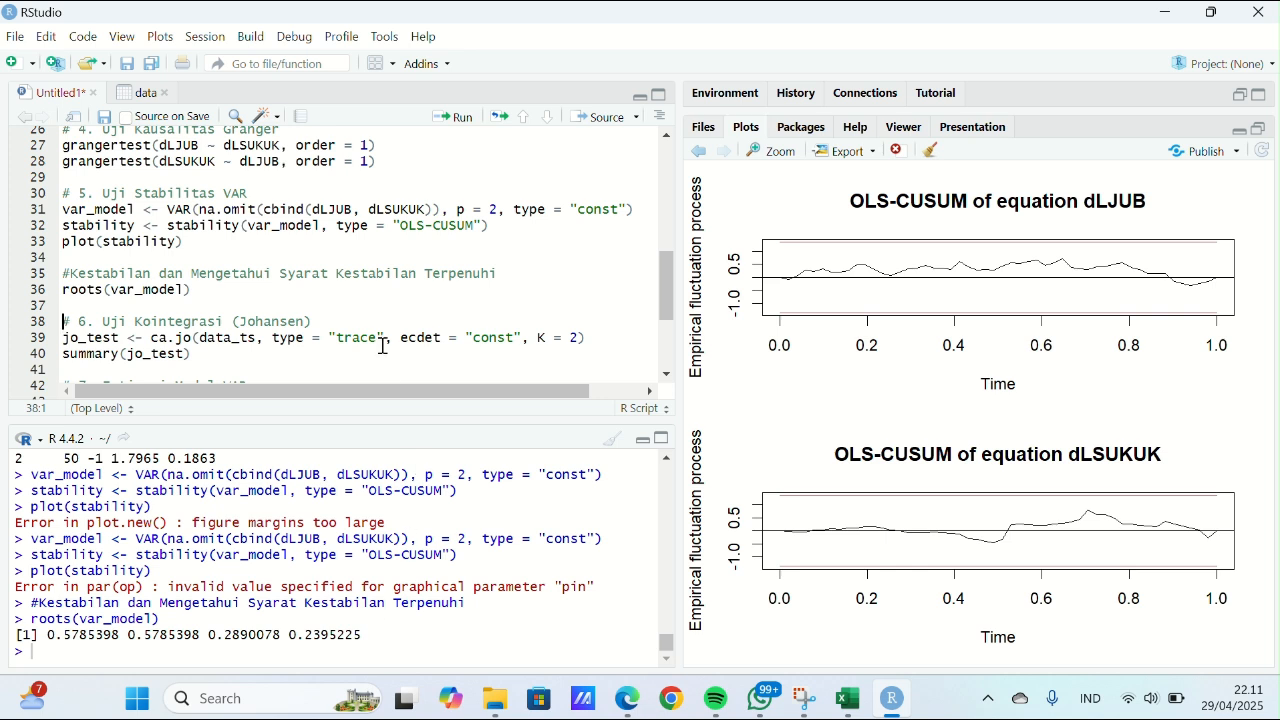
Try to run the Johansen cointegration test on data_ts with type "trace", ecdet "const" and K = 2, including its summary.
scroll(382, 345, "down", 2)
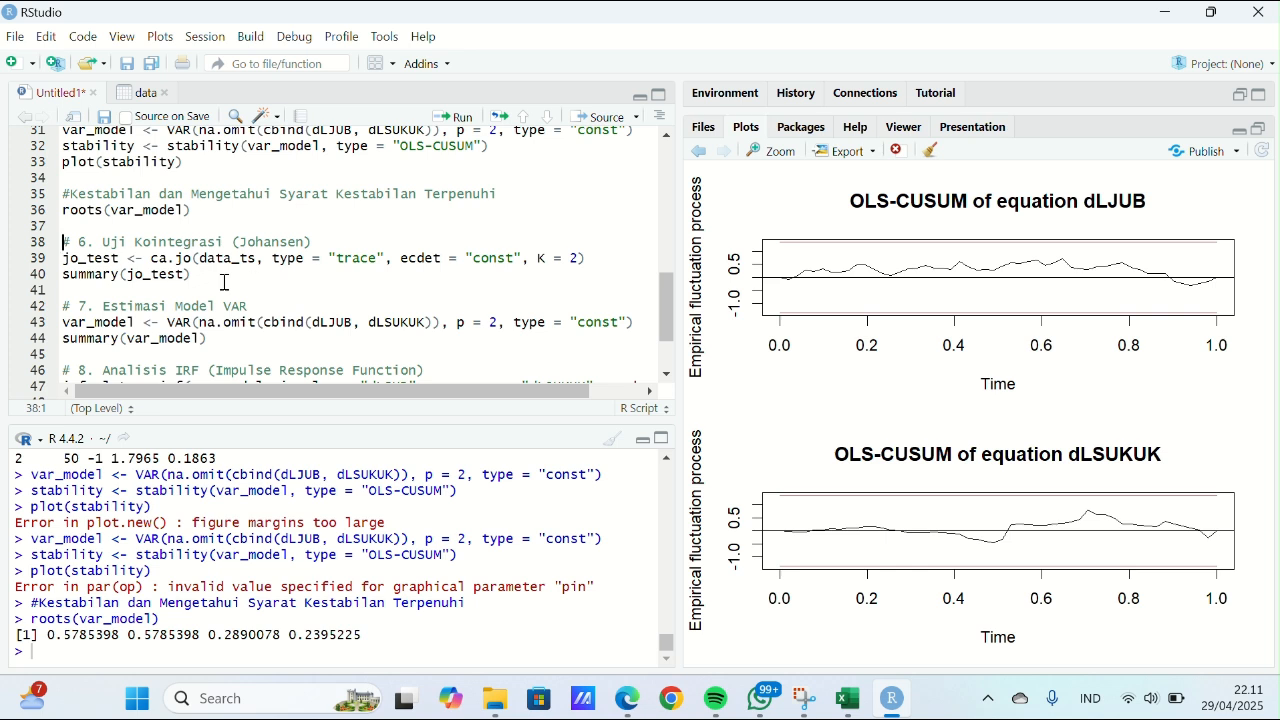
left_click_drag(192, 275, 62, 260)
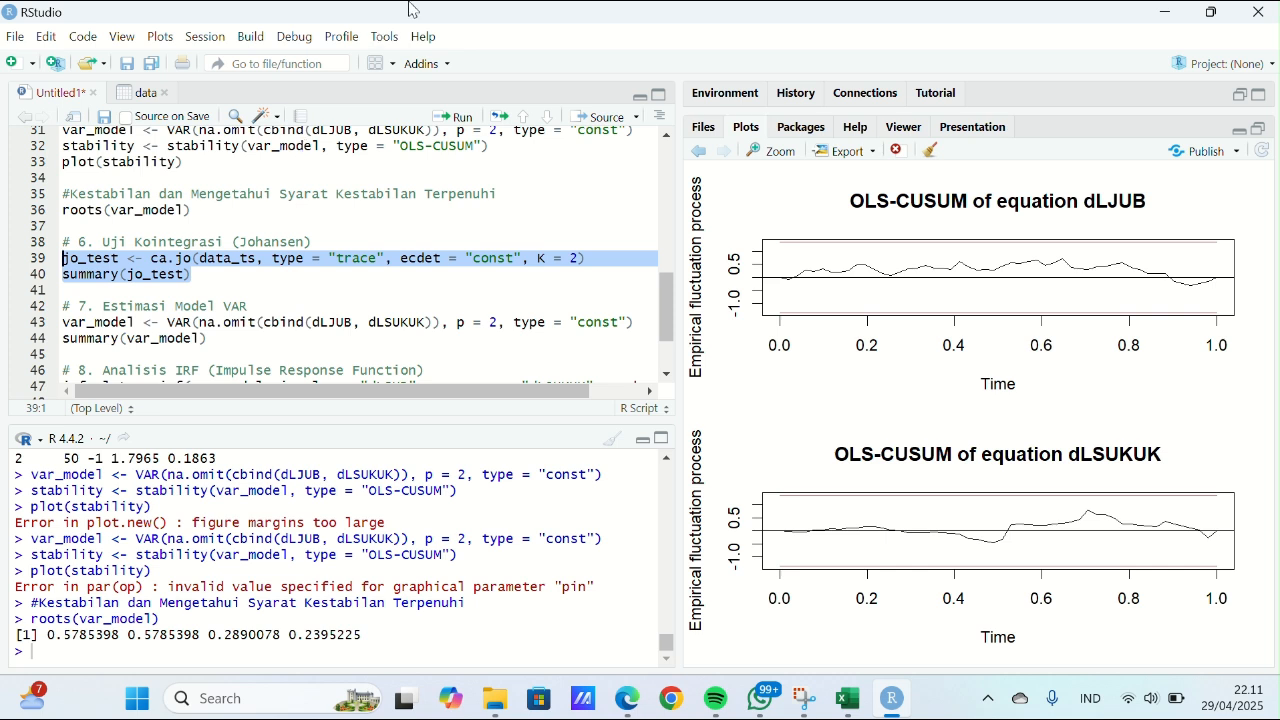
left_click(455, 119)
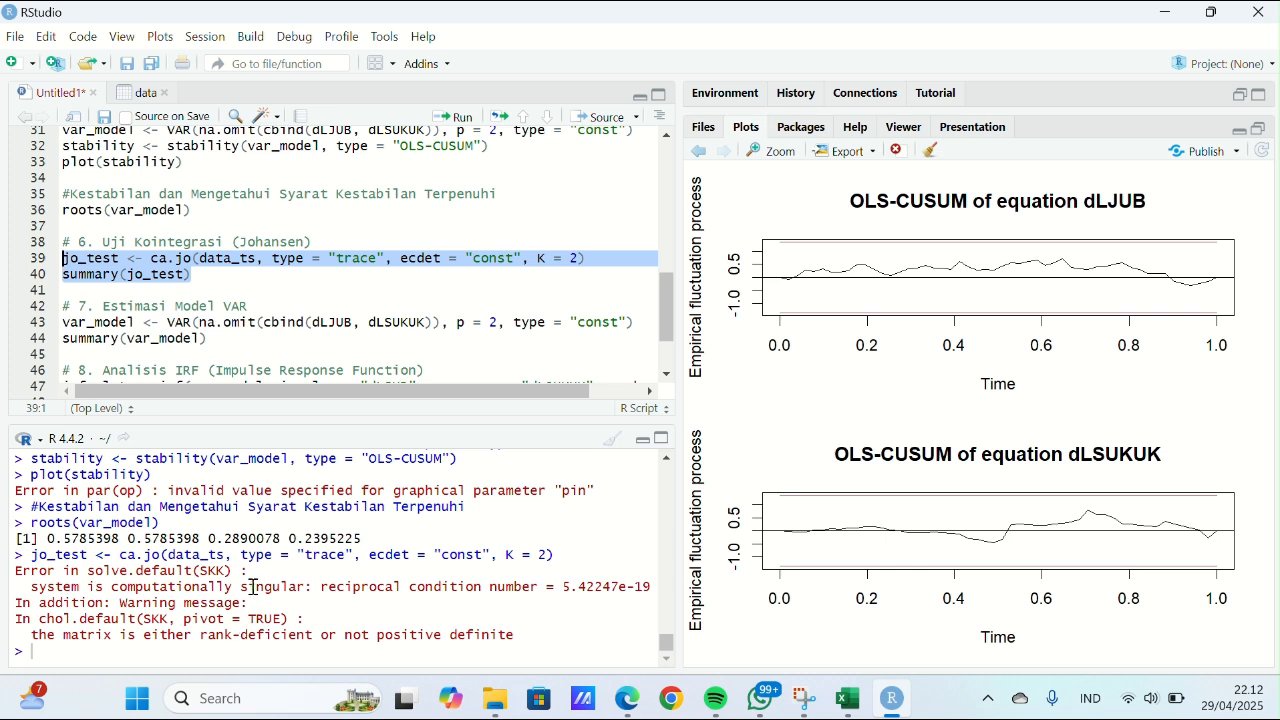
Run the VAR model estimation on dLJUB and dLSUKUK with p = 2 and type "const", and review the var_model summary.
scroll(269, 346, "down", 1)
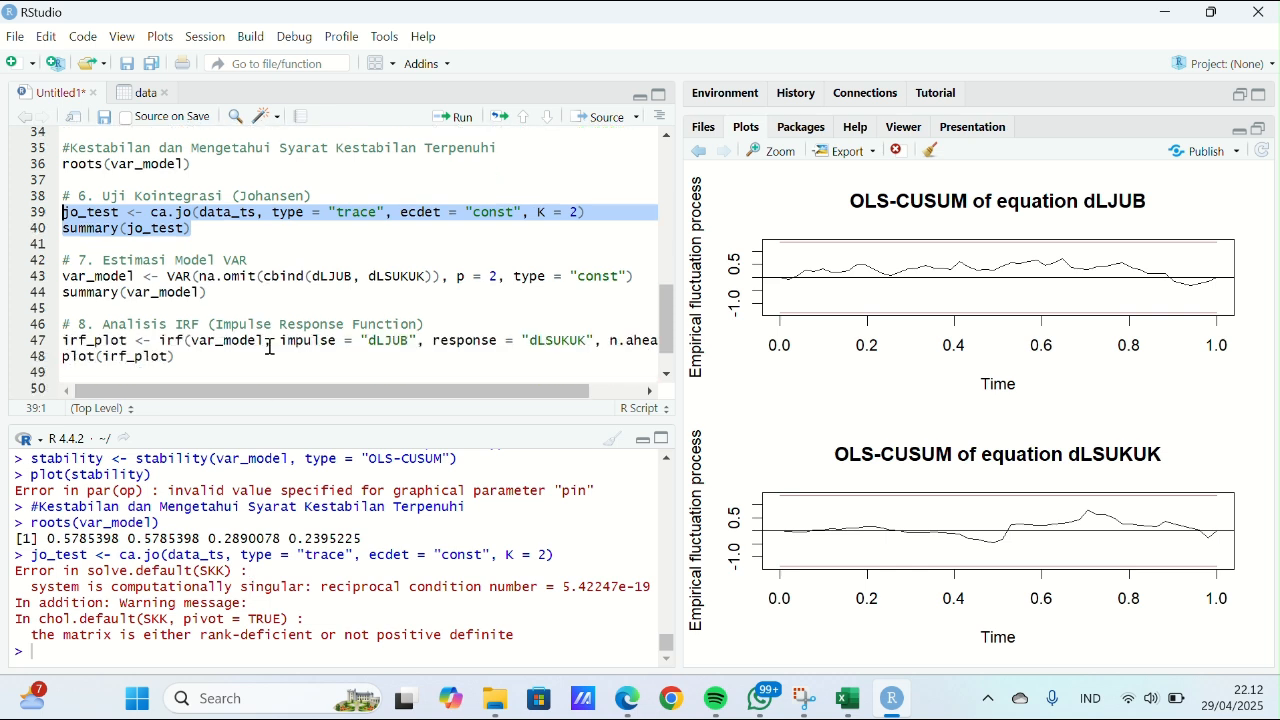
left_click(217, 289)
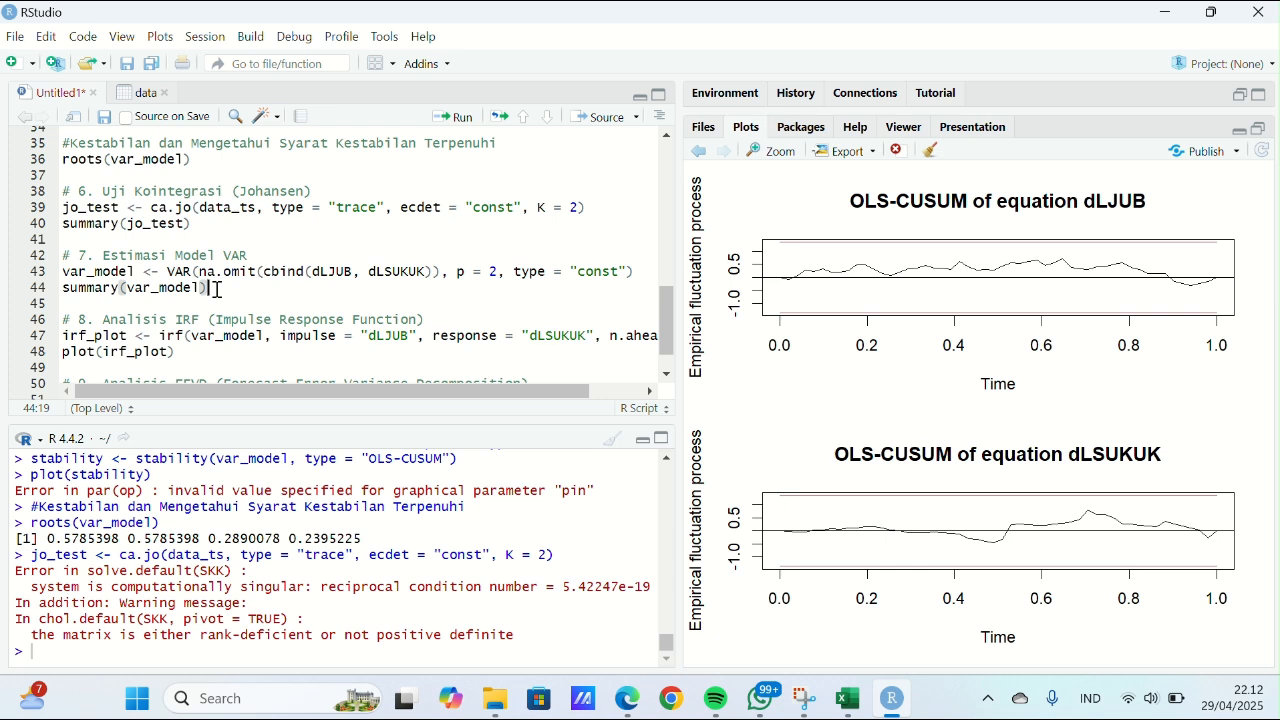
left_click_drag(217, 290, 60, 280)
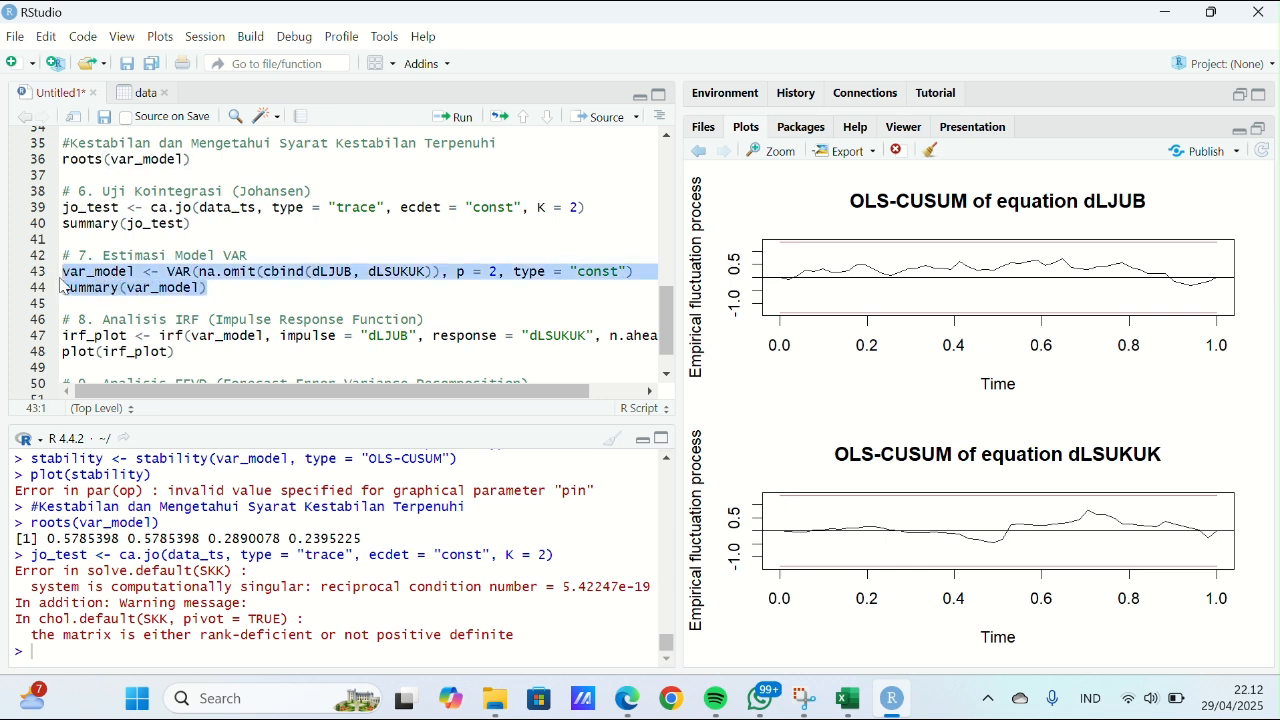
left_click(452, 120)
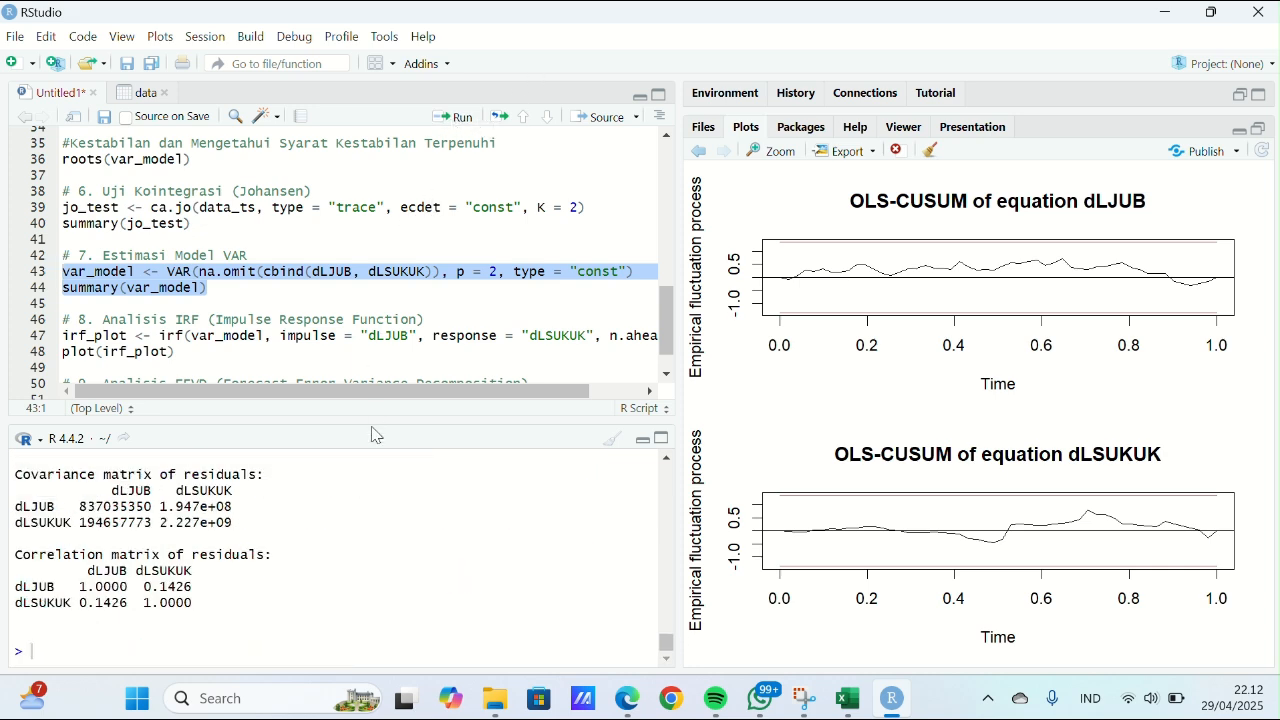
scroll(363, 500, "up", 3)
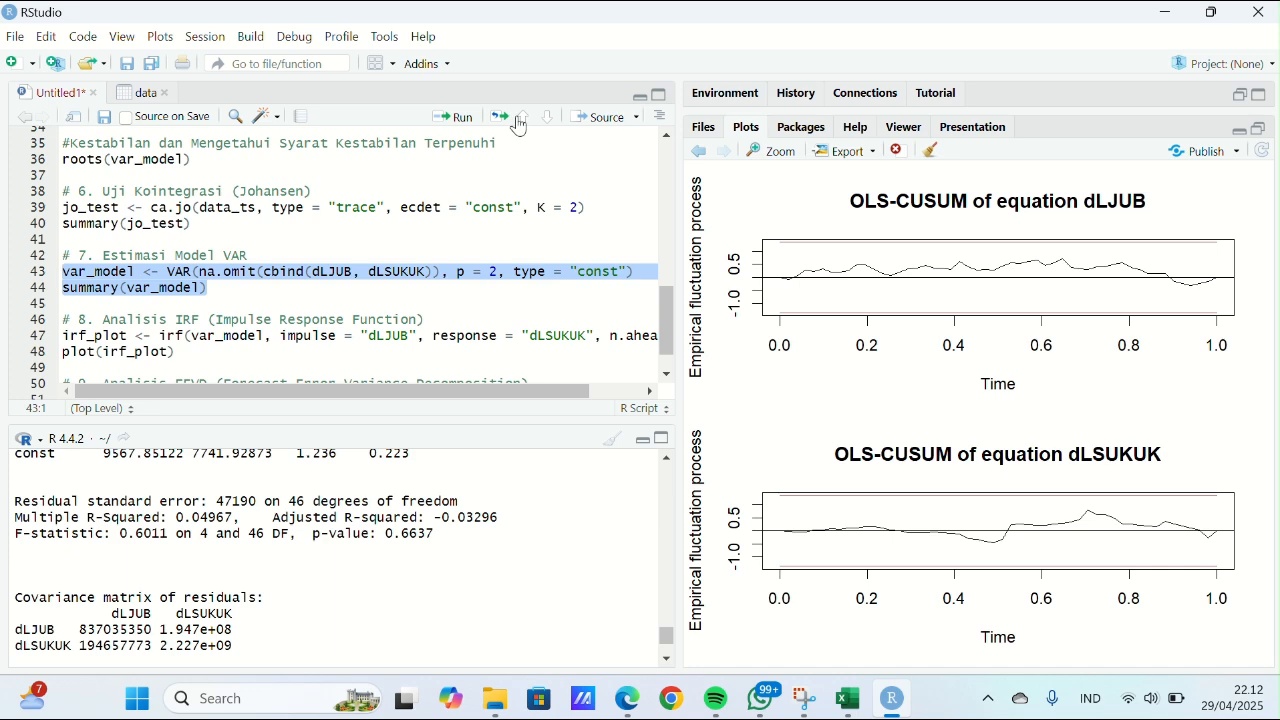
left_click(543, 41)
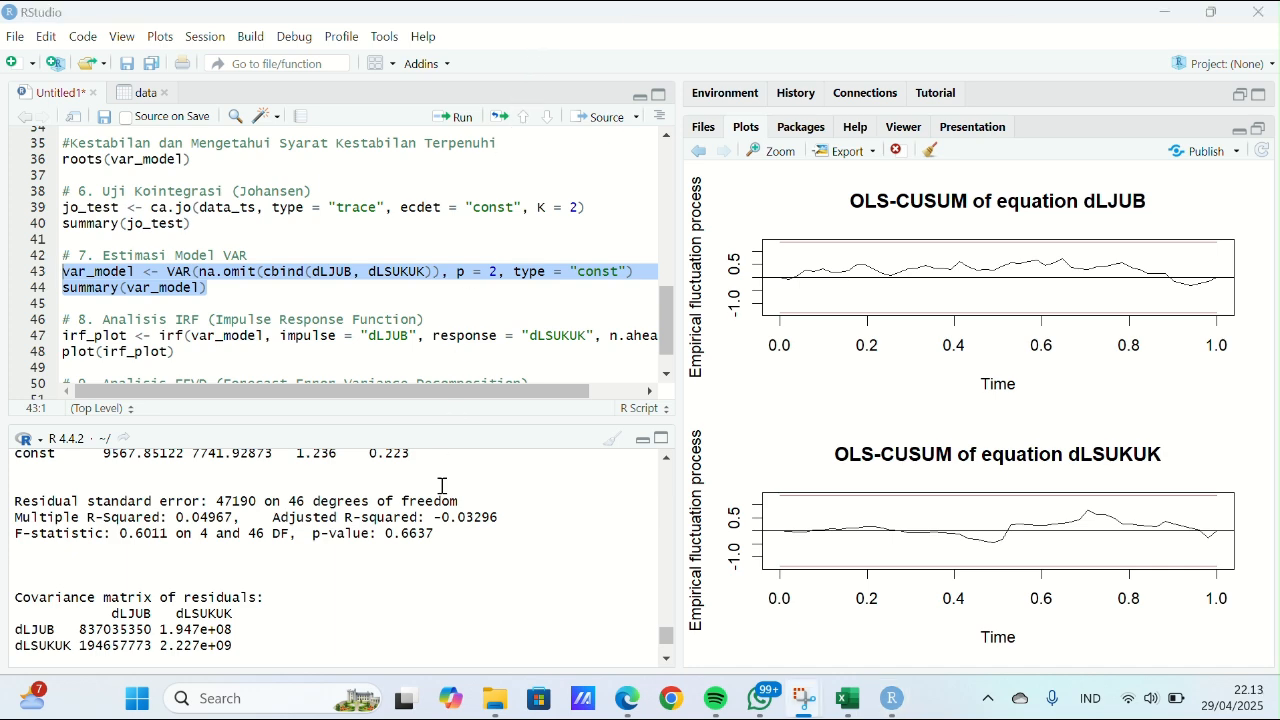
Examine the VAR estimation output from its start through the dLJUB equation, checking the p-values of the lagged dLJUB and dLSUKUK terms.
scroll(444, 506, "up", 4)
scroll(444, 506, "up", 5)
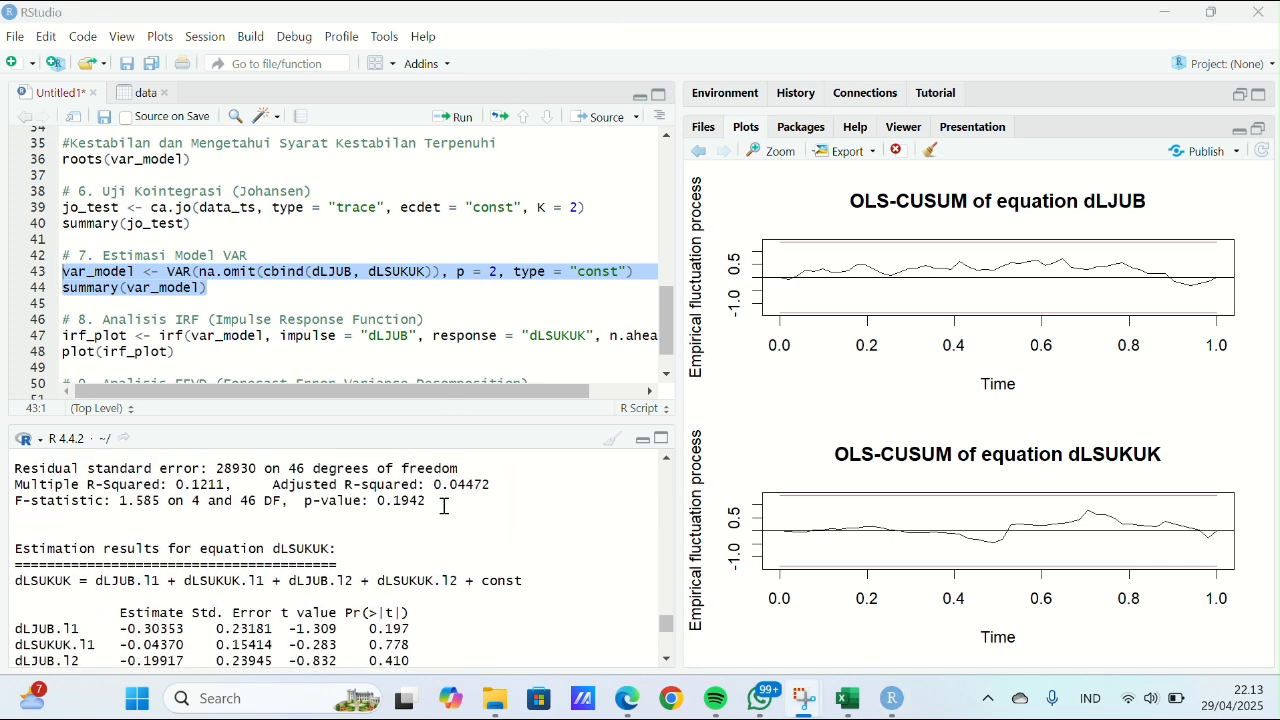
scroll(444, 506, "up", 2)
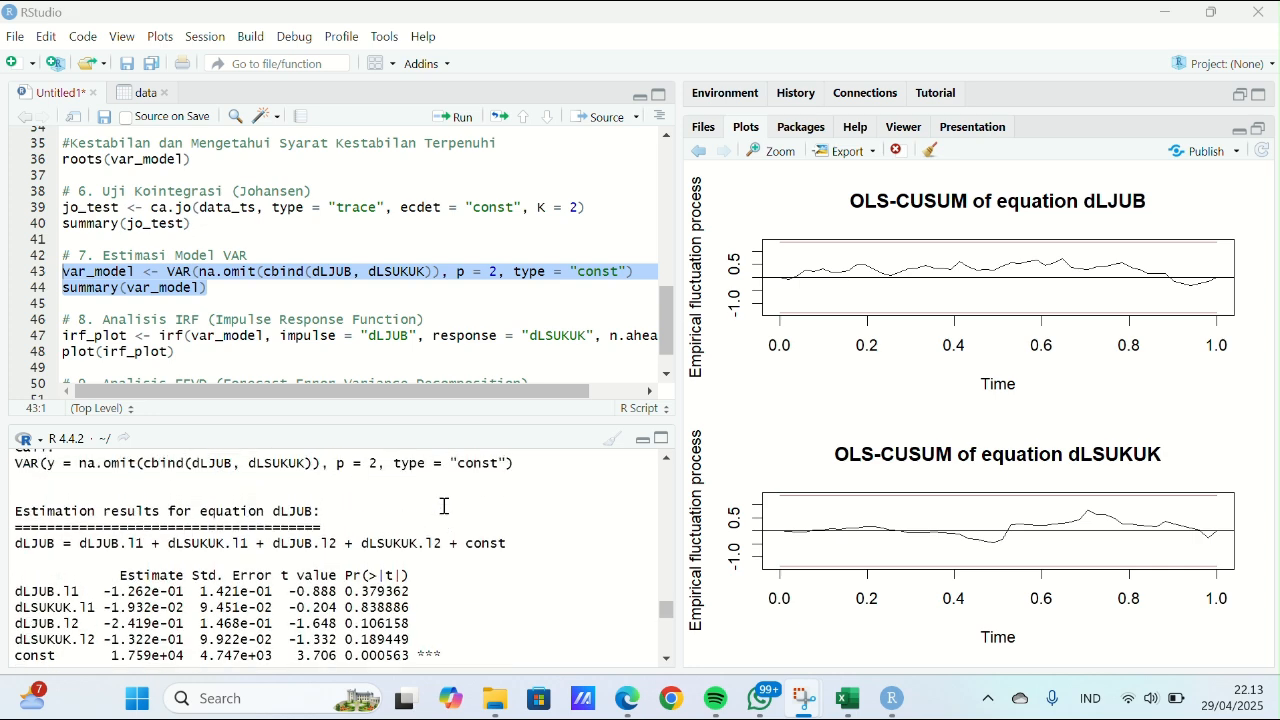
scroll(444, 506, "up", 3)
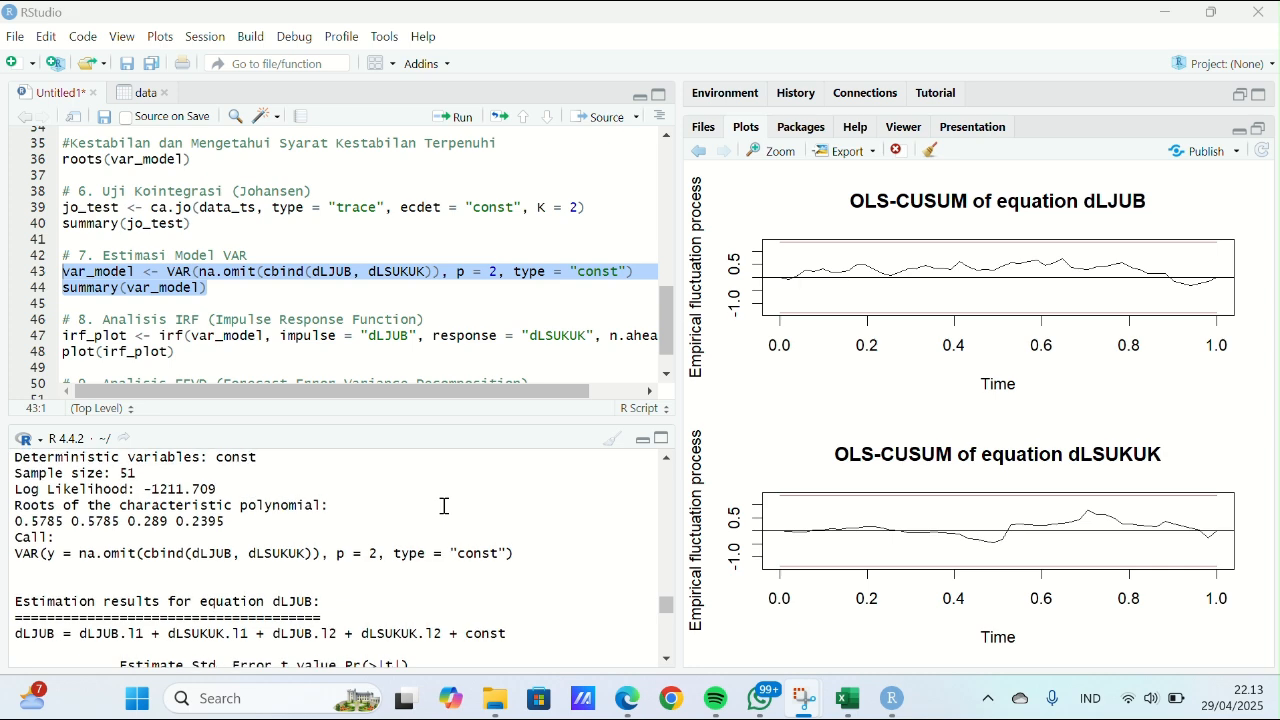
scroll(444, 506, "up", 2)
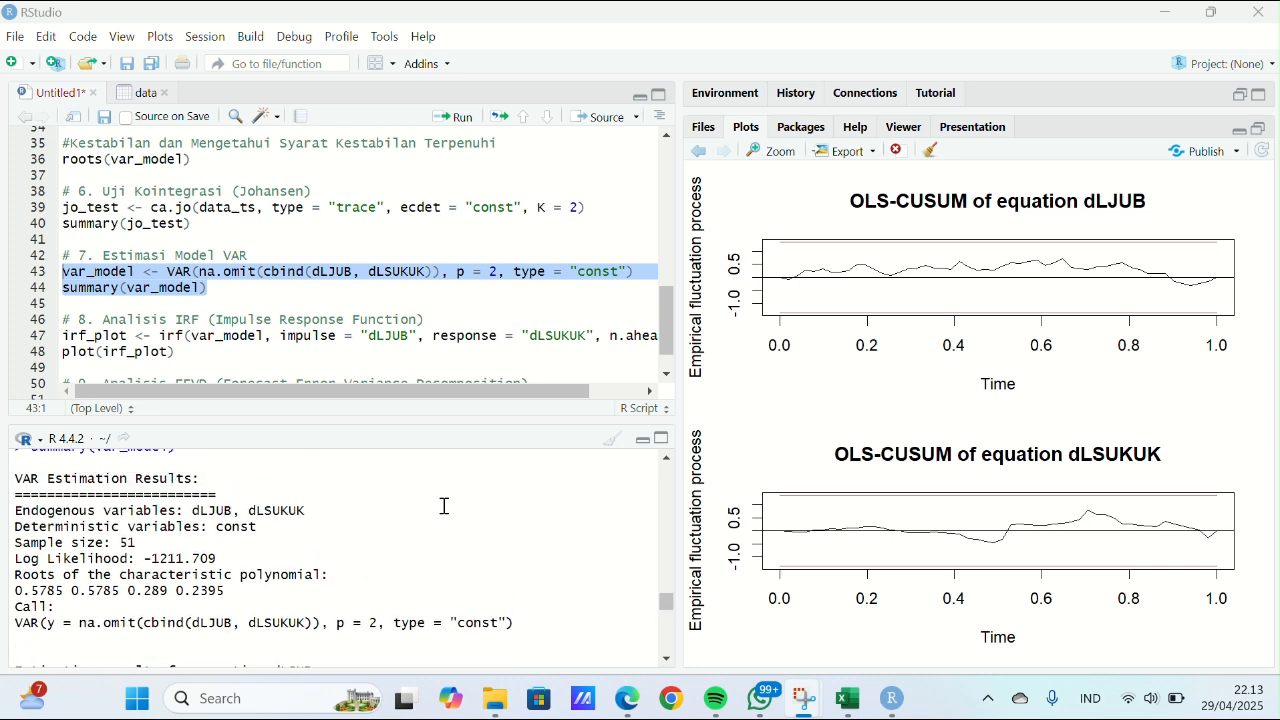
scroll(444, 506, "up", 4)
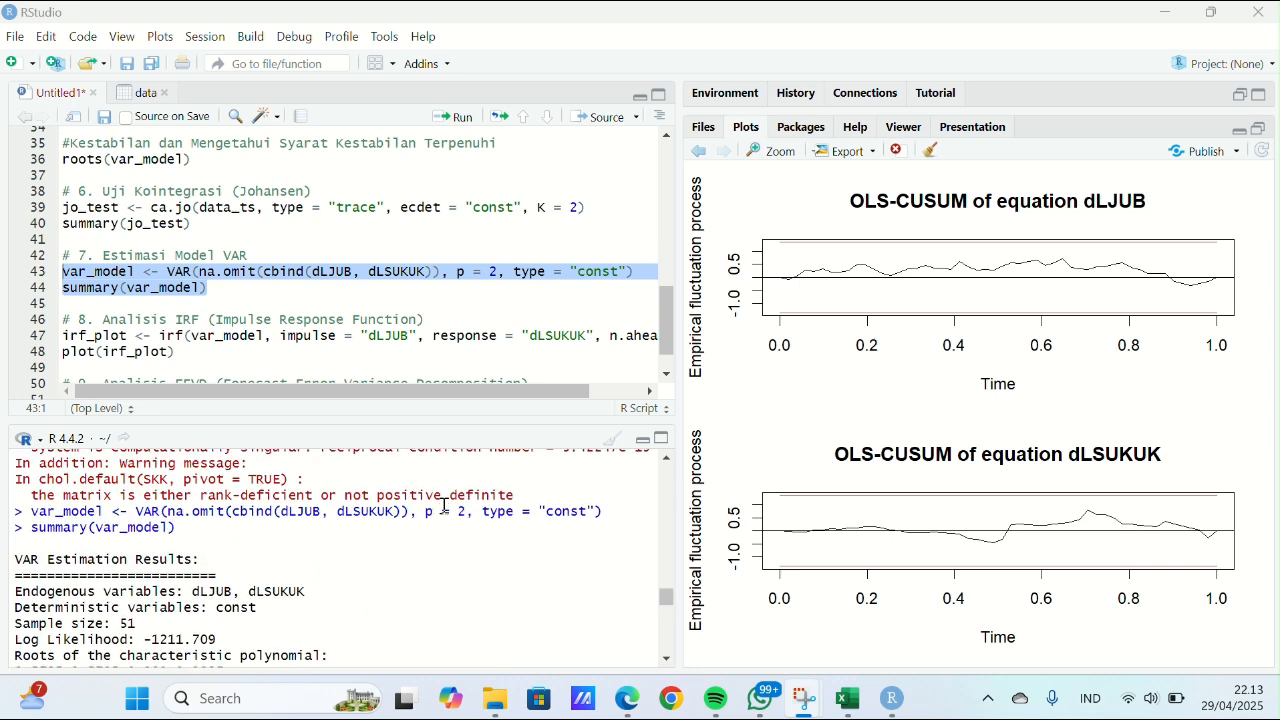
scroll(444, 506, "down", 7)
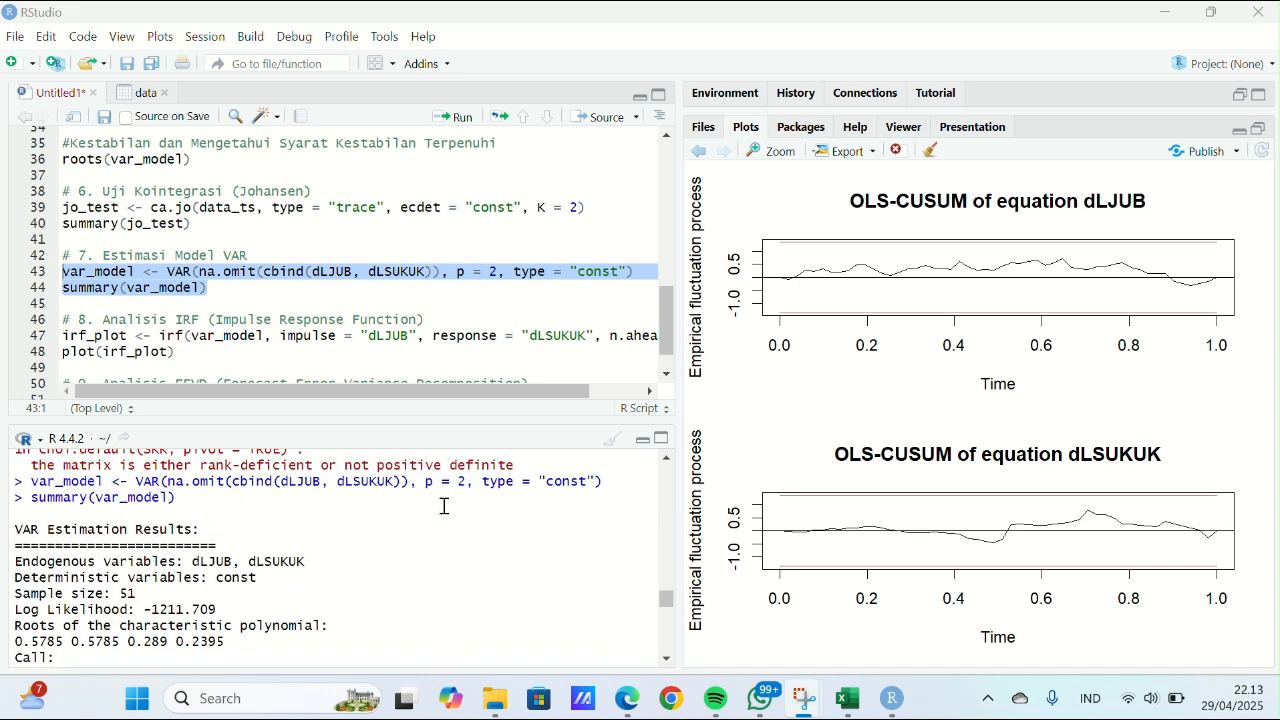
scroll(444, 506, "down", 3)
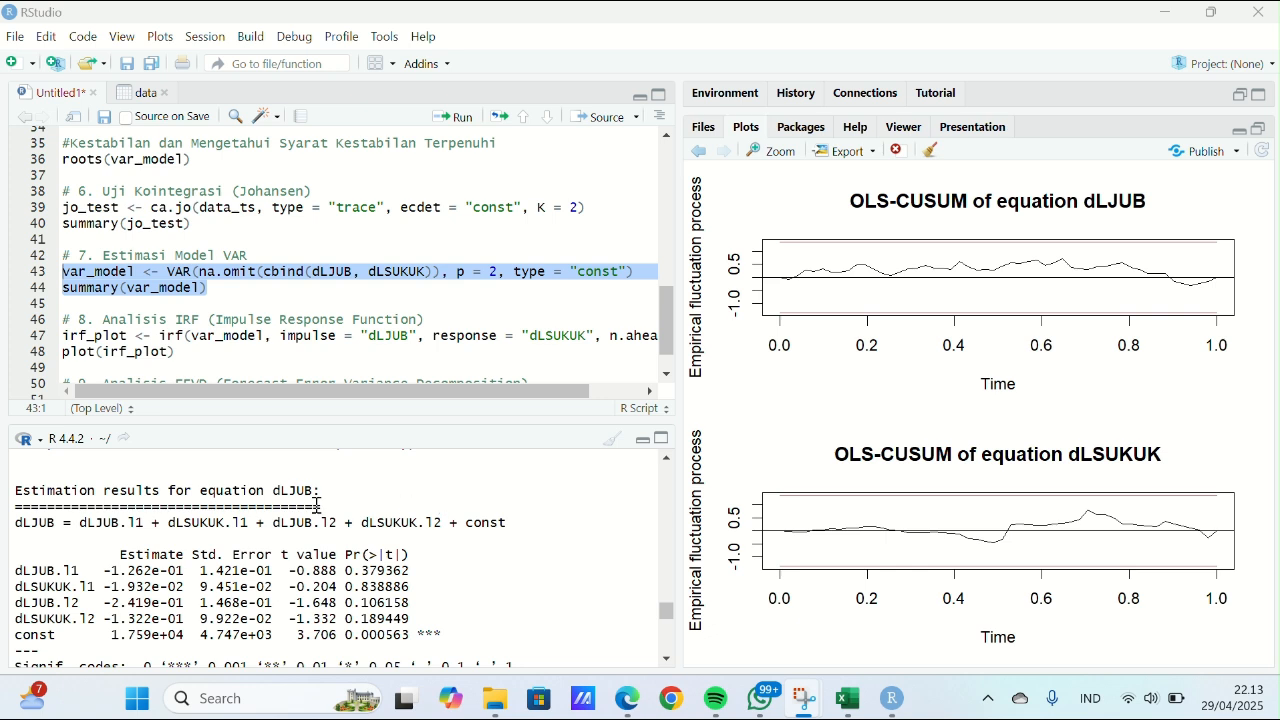
scroll(317, 505, "down", 2)
scroll(317, 505, "down", 1)
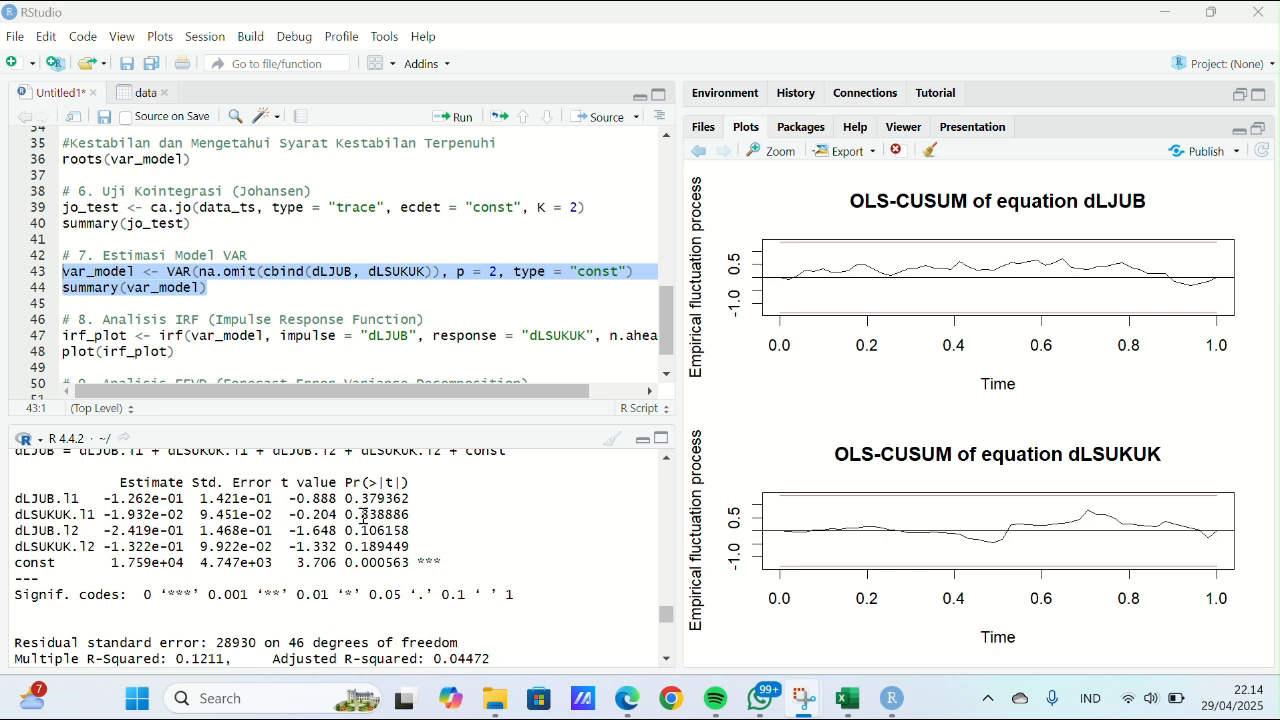
left_click_drag(338, 514, 427, 514)
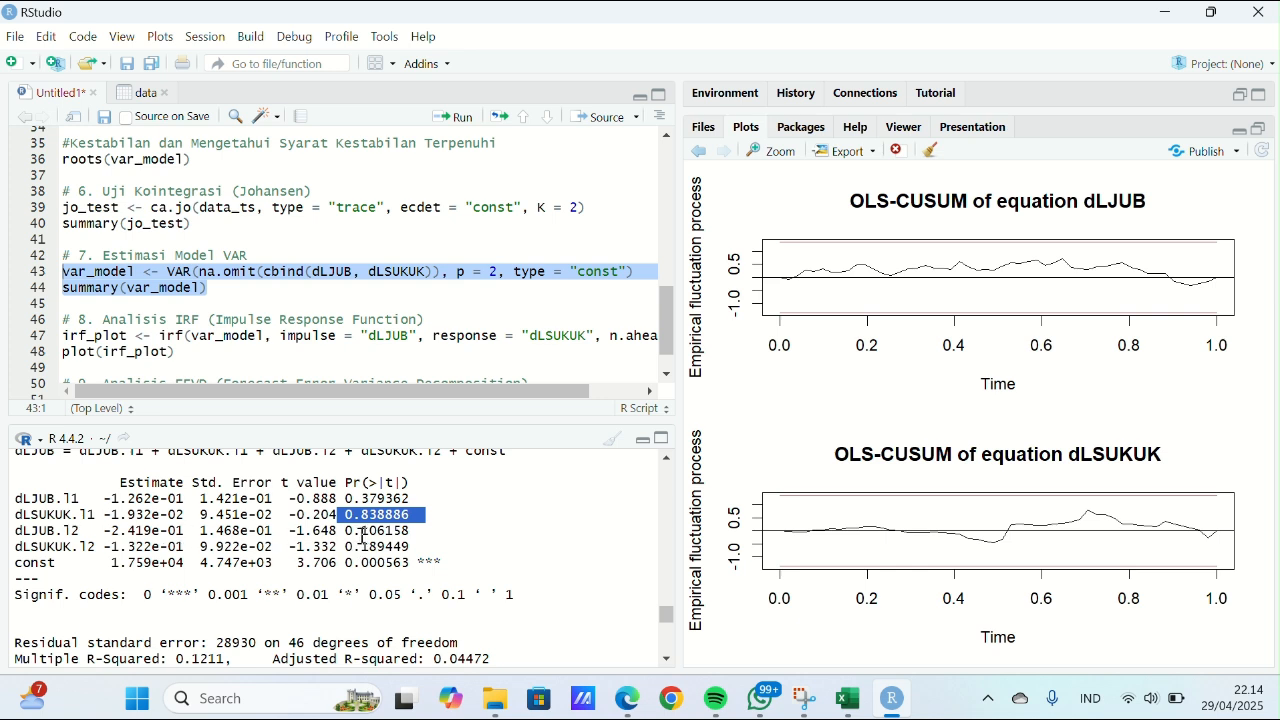
left_click_drag(344, 531, 434, 537)
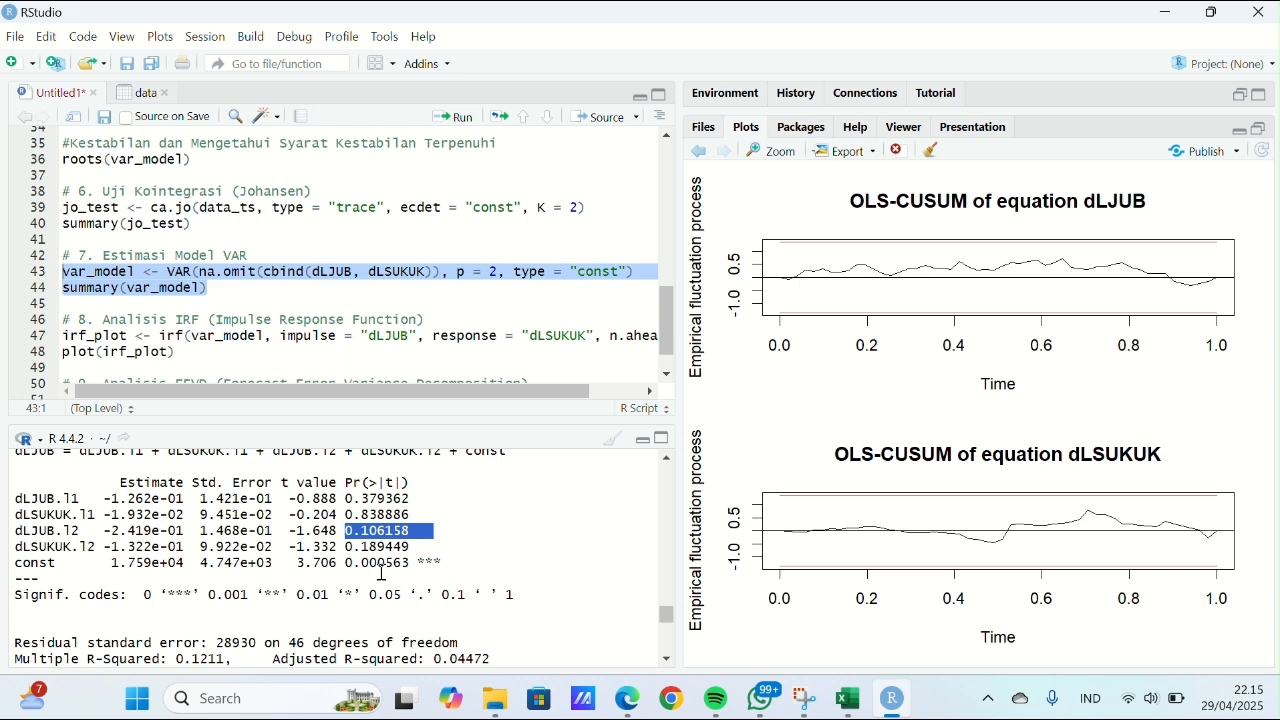
Examine the p-values of the lagged terms in the dLSUKUK equation, compare them with the dLJUB equation, and check the fit statistics.
scroll(381, 572, "down", 5)
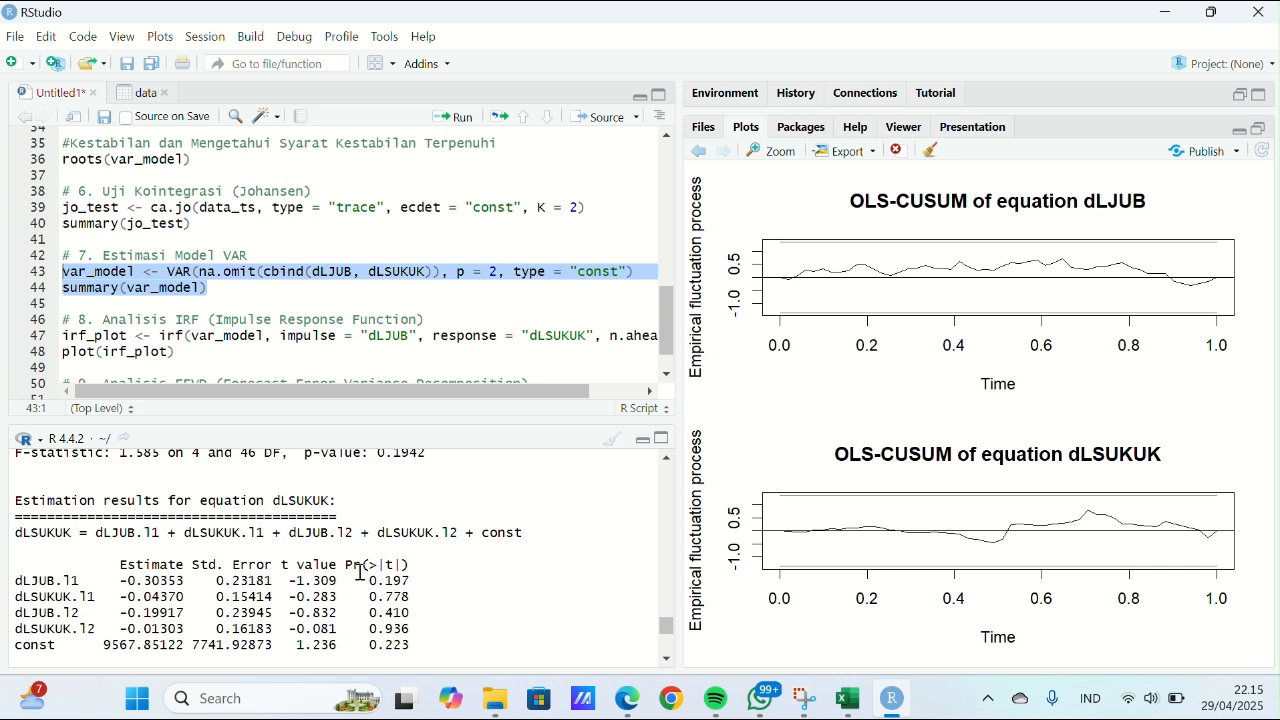
scroll(360, 572, "down", 2)
scroll(340, 545, "up", 1)
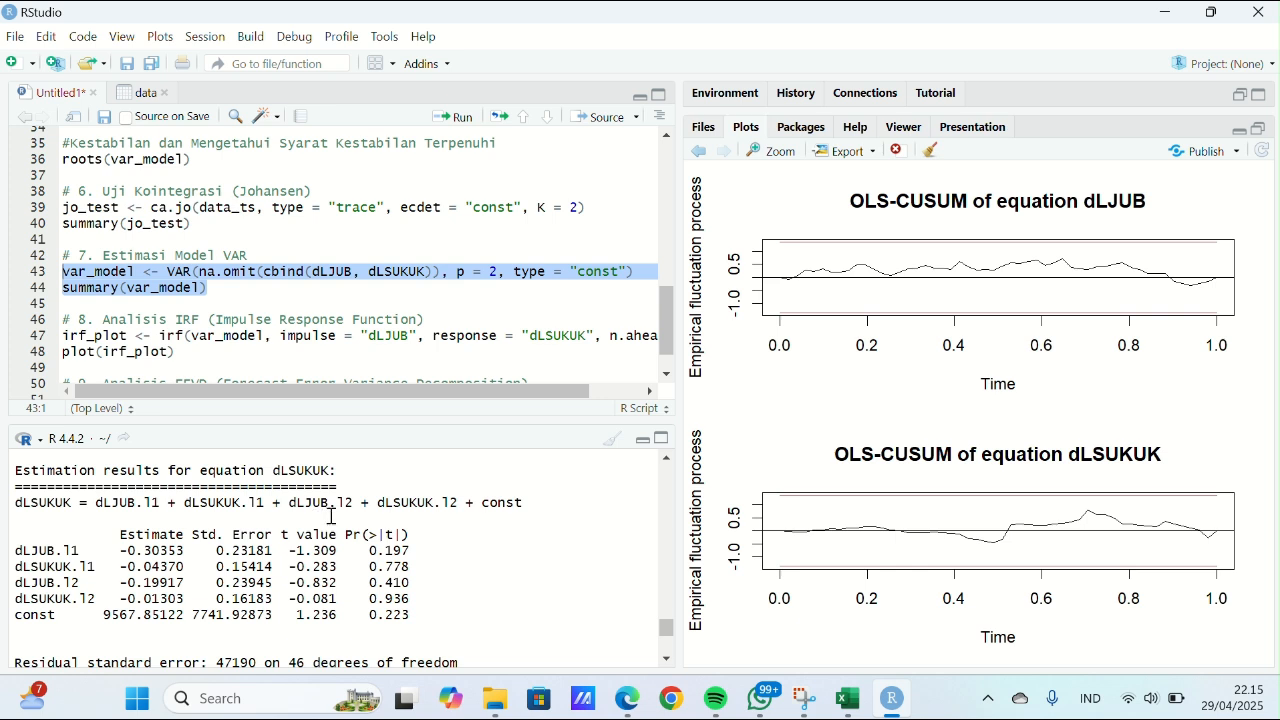
left_click_drag(368, 551, 424, 552)
scroll(424, 552, "down", 1)
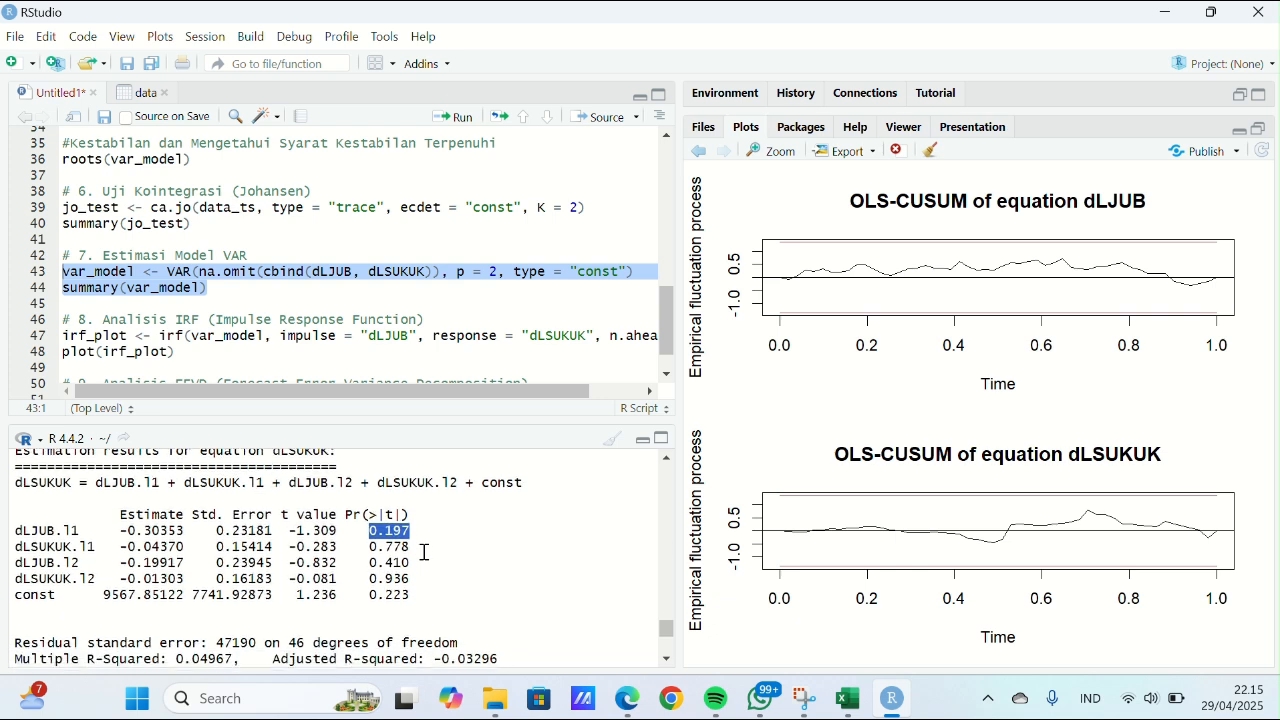
left_click_drag(352, 546, 430, 546)
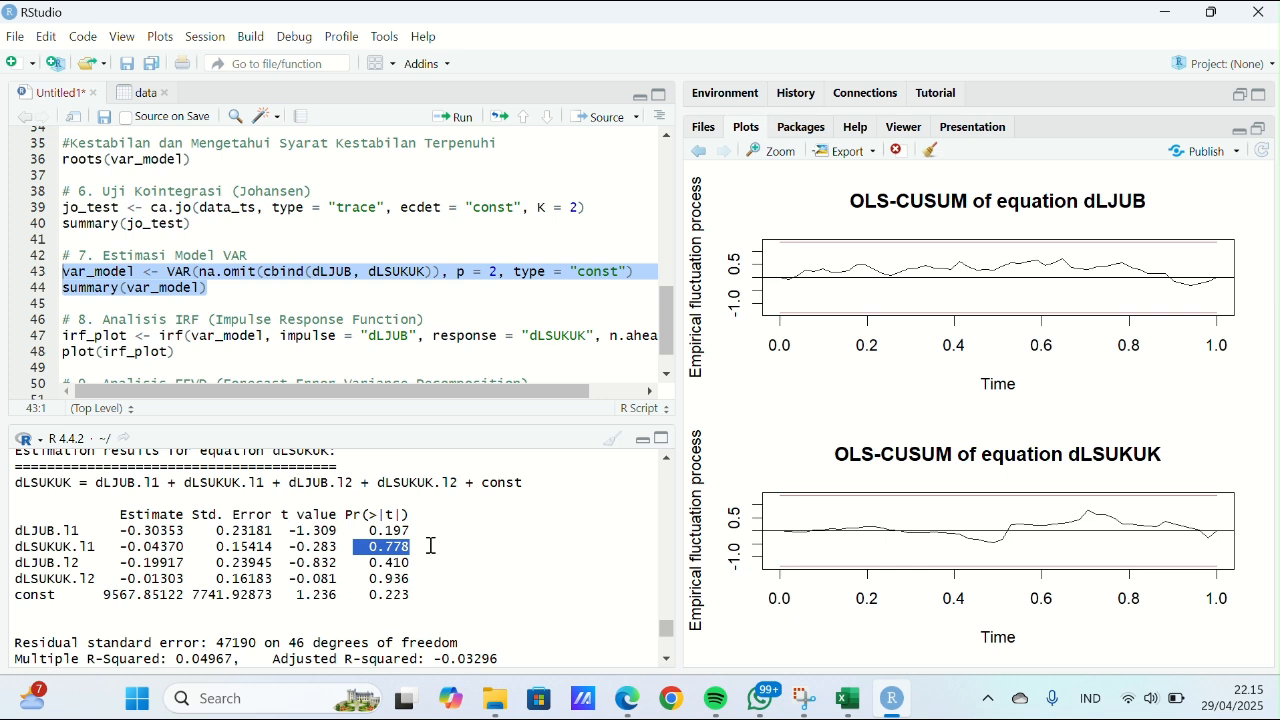
mouse_move(370, 578)
left_mouse_down()
mouse_move(428, 570)
mouse_move(370, 563)
left_mouse_up()
left_click_drag(371, 562, 431, 563)
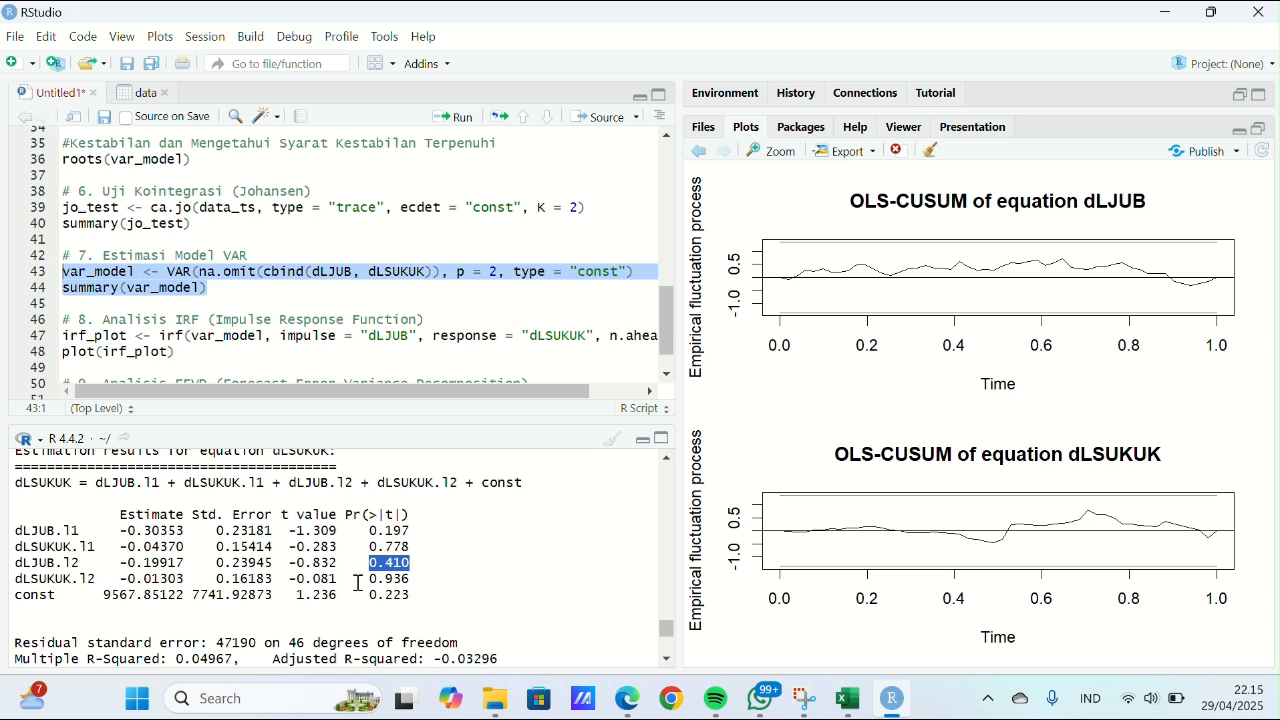
scroll(357, 583, "up", 5)
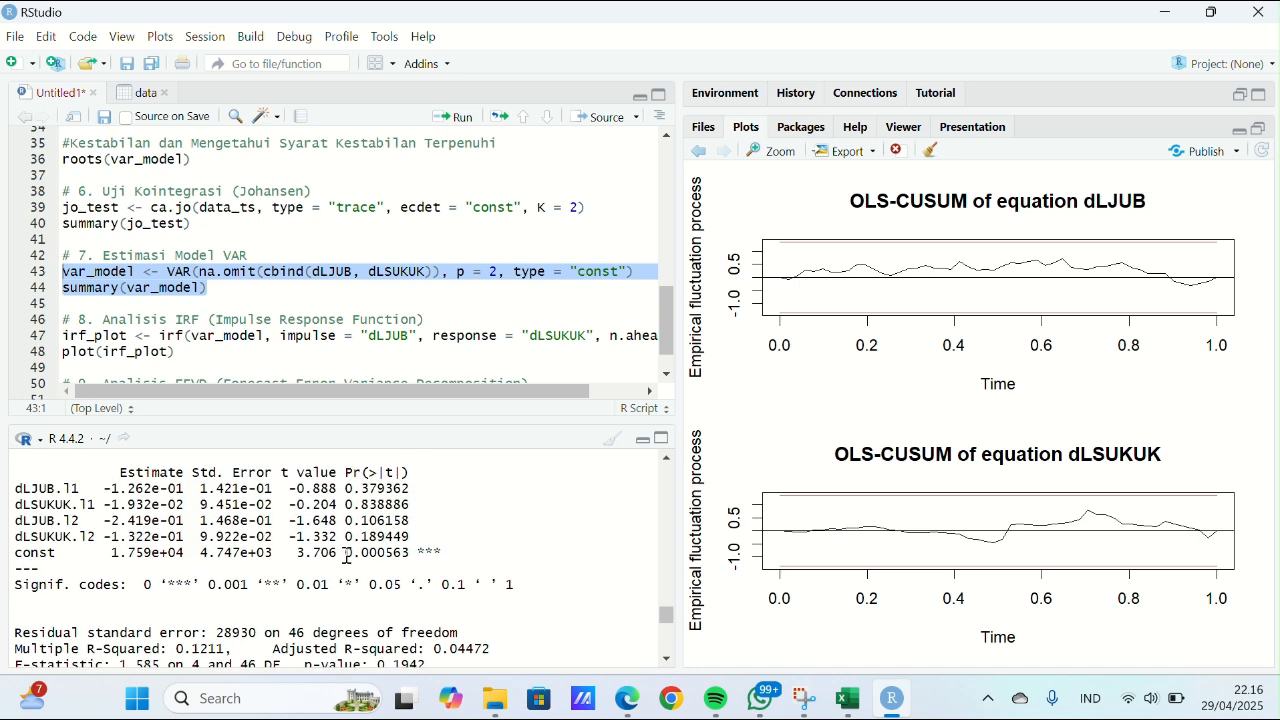
scroll(383, 553, "down", 4)
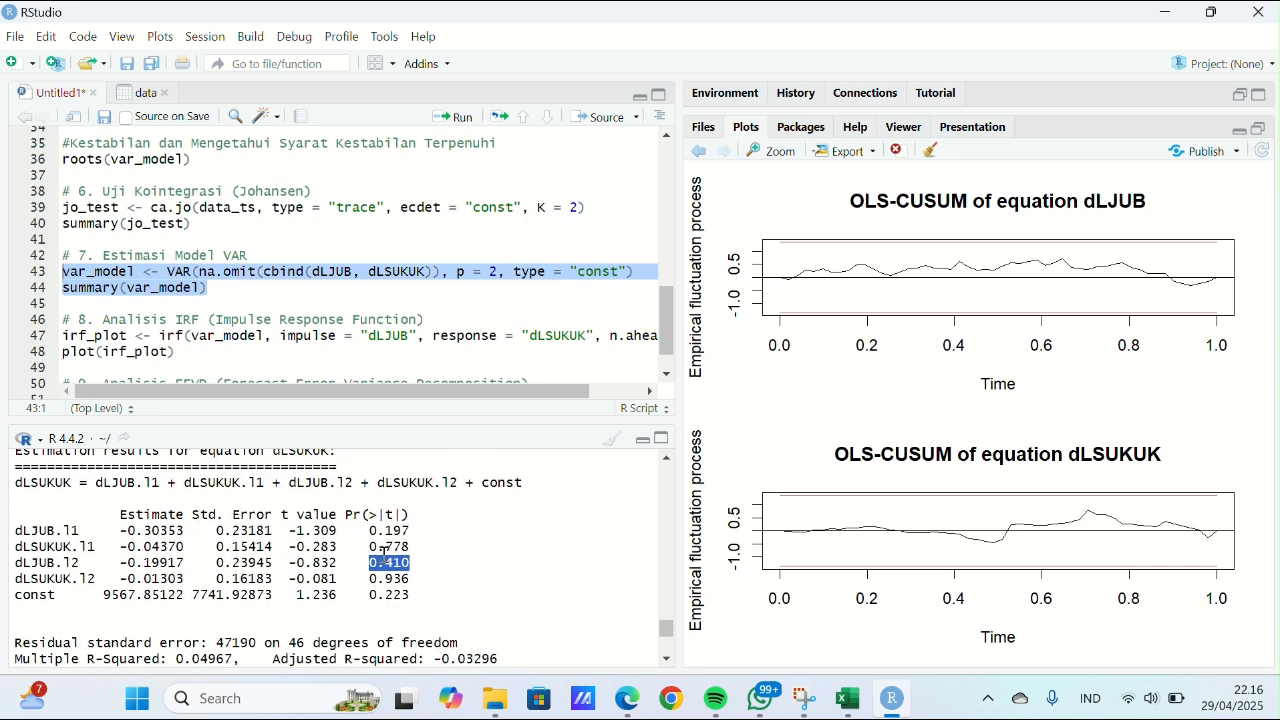
scroll(383, 553, "down", 1)
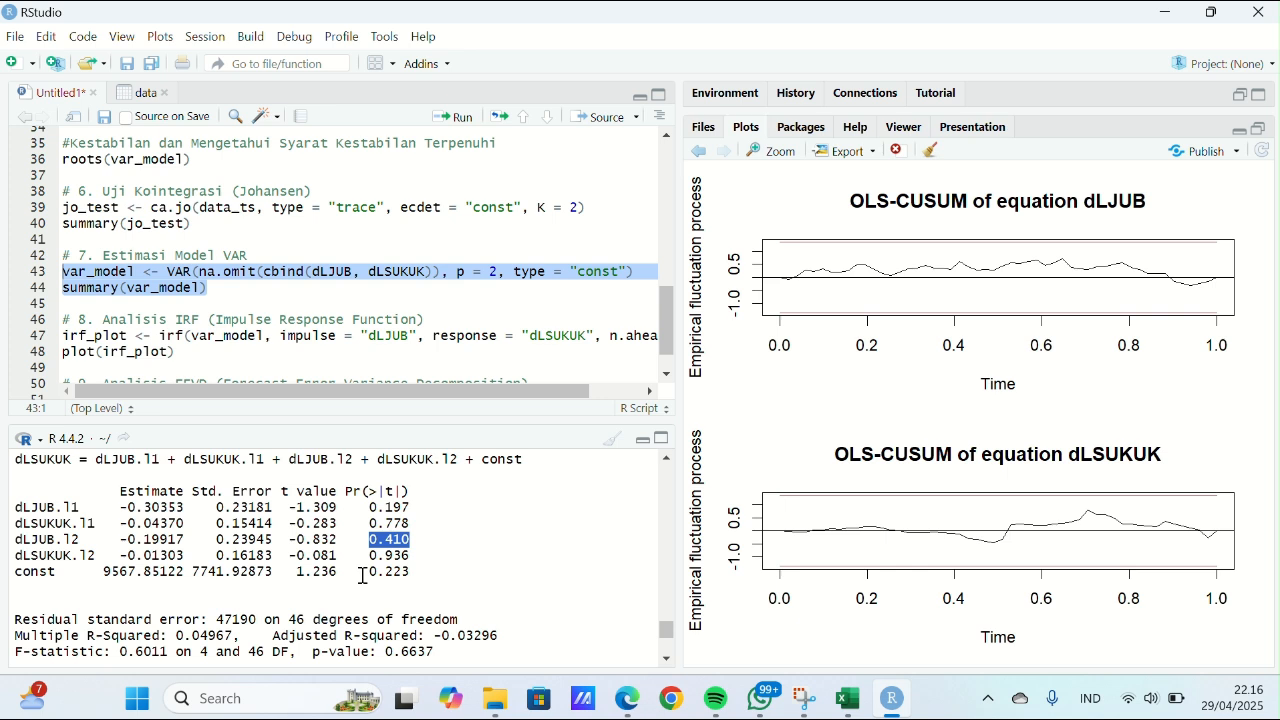
scroll(362, 577, "down", 3)
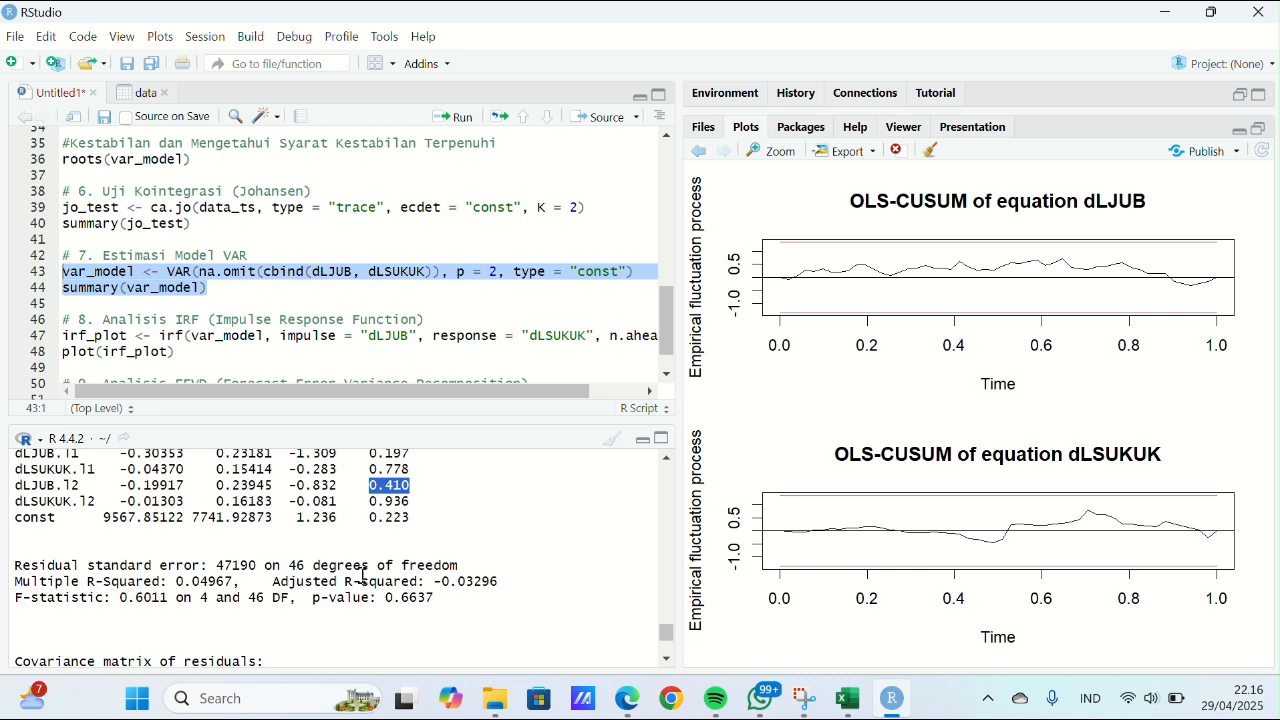
left_click(400, 534)
Run the two section 8 IRF lines to plot the response of dLSUKUK to a dLJUB impulse with n.ahead = 10.
scroll(340, 309, "down", 1)
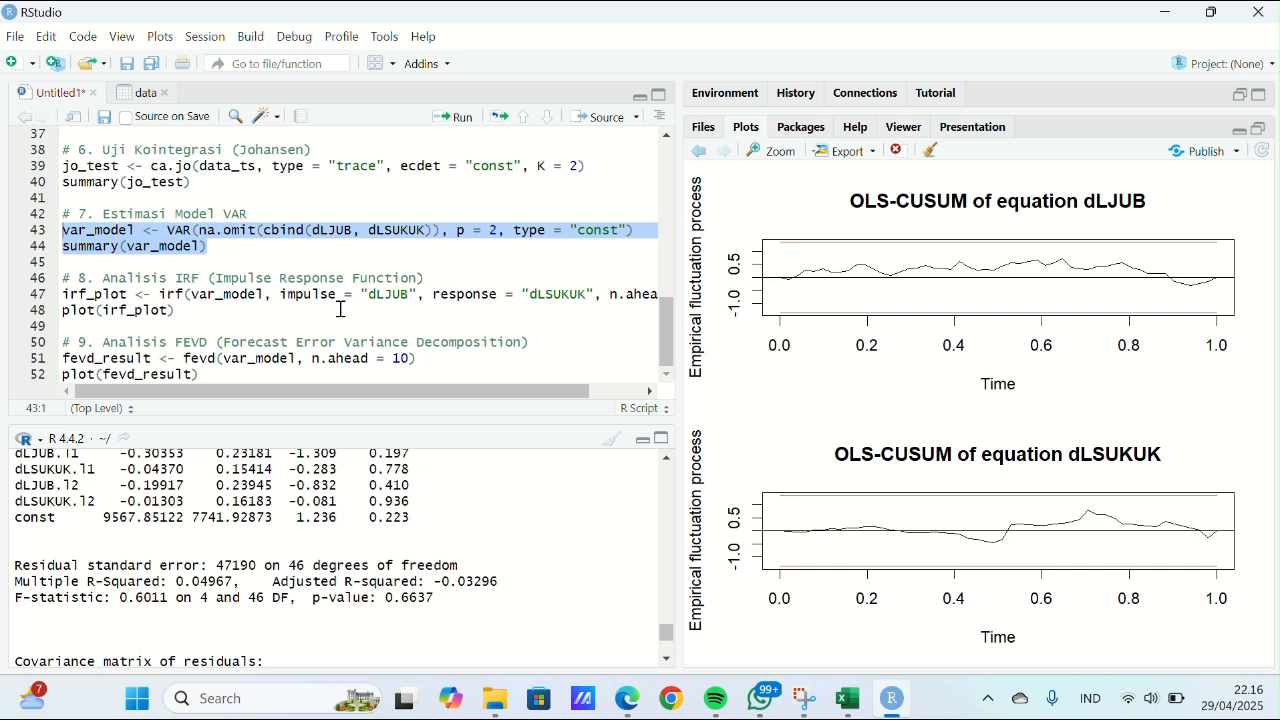
left_click(201, 310)
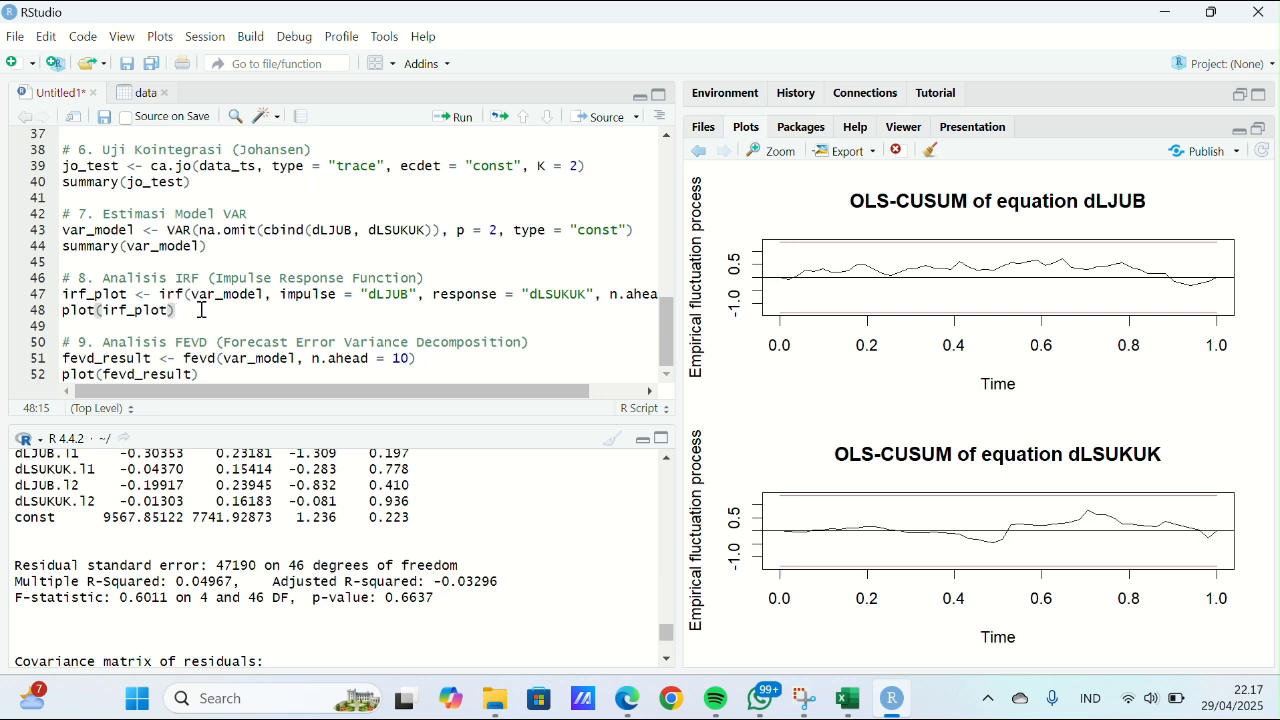
key("shift+Left")
key("shift+Left")
key("shift+Left")
left_click(64, 294, "shift")
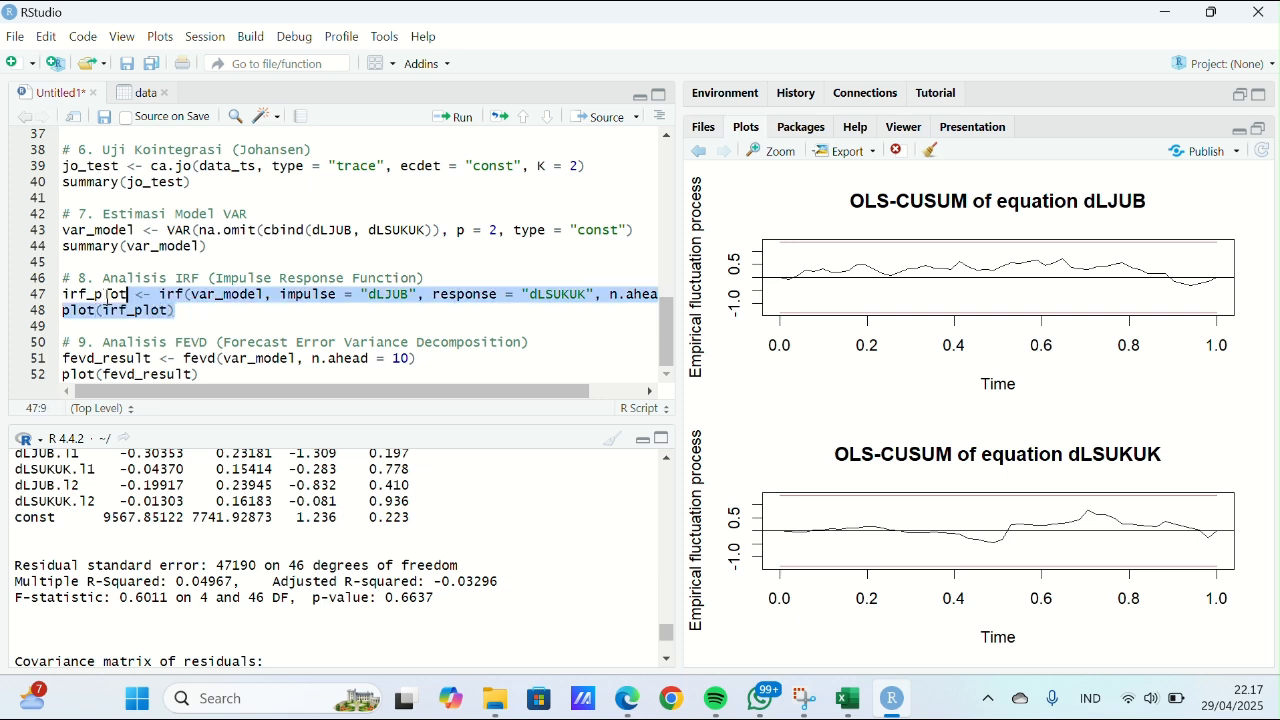
left_click(455, 118)
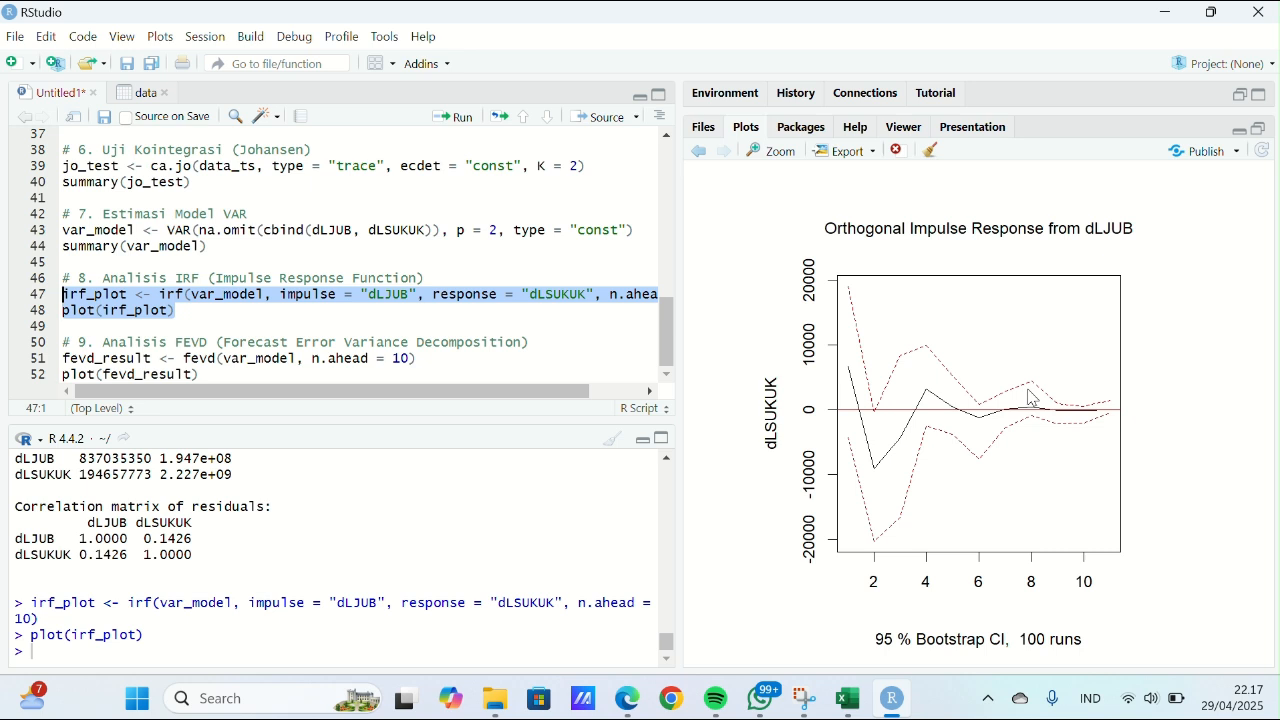
left_click(542, 38)
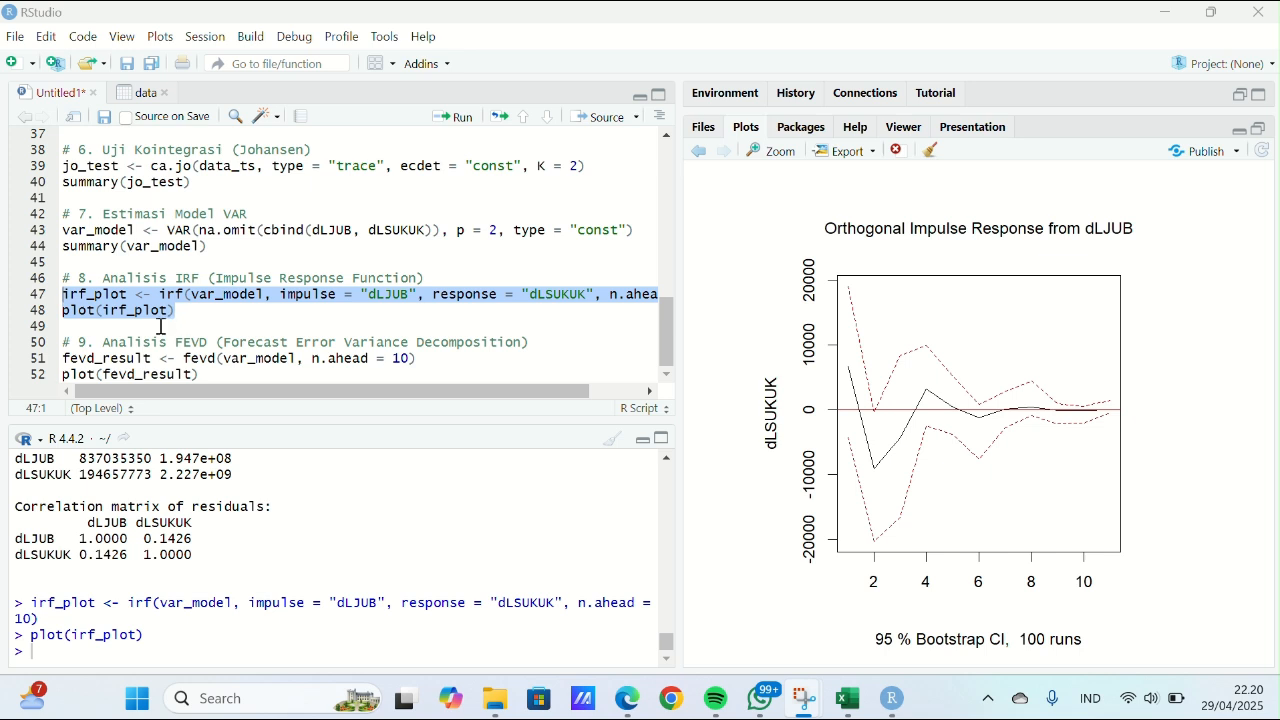
Run the two section 9 FEVD lines to compute fevd_result from var_model with n.ahead = 10 and plot it.
left_click(65, 360)
left_click_drag(65, 360, 202, 375)
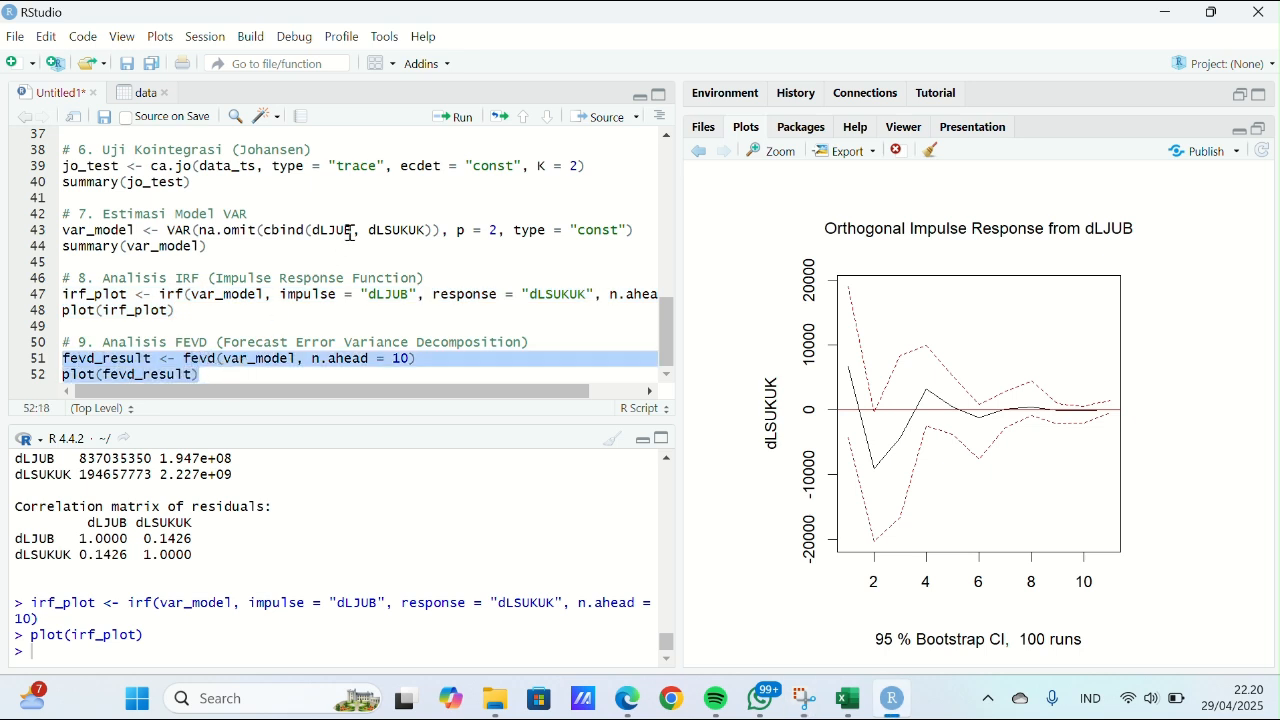
left_click(455, 118)
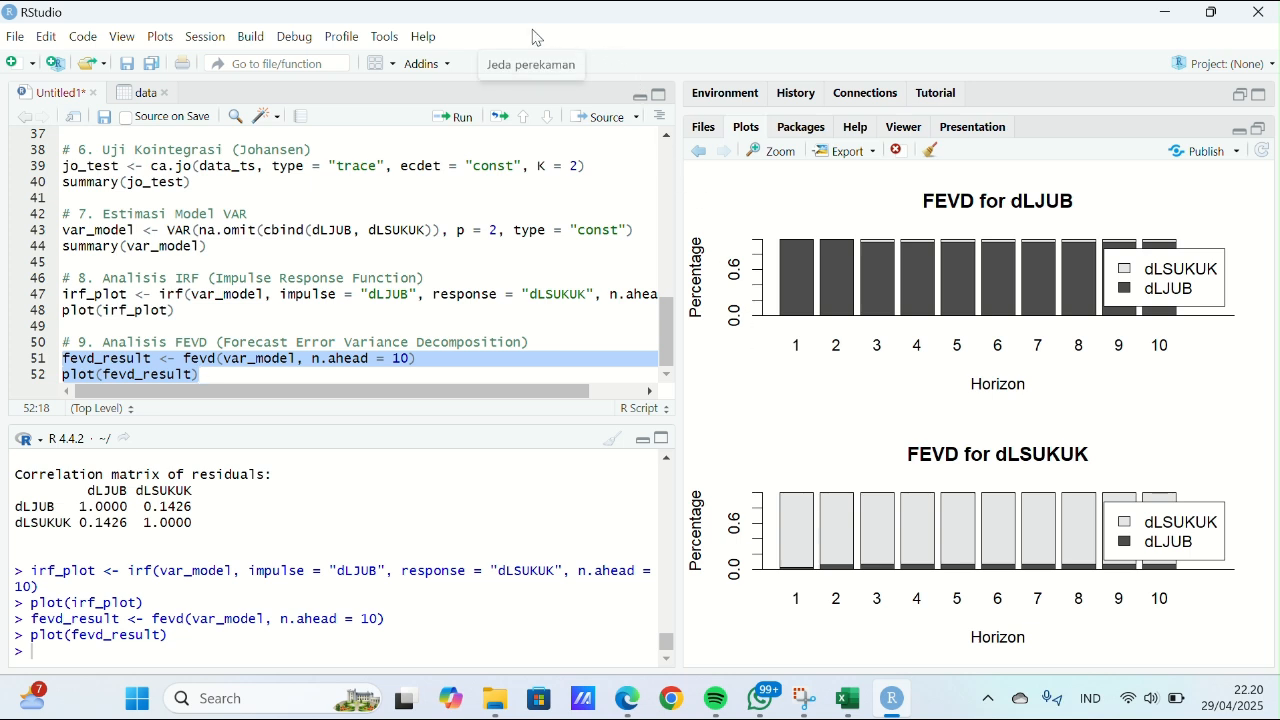
left_click(533, 30)
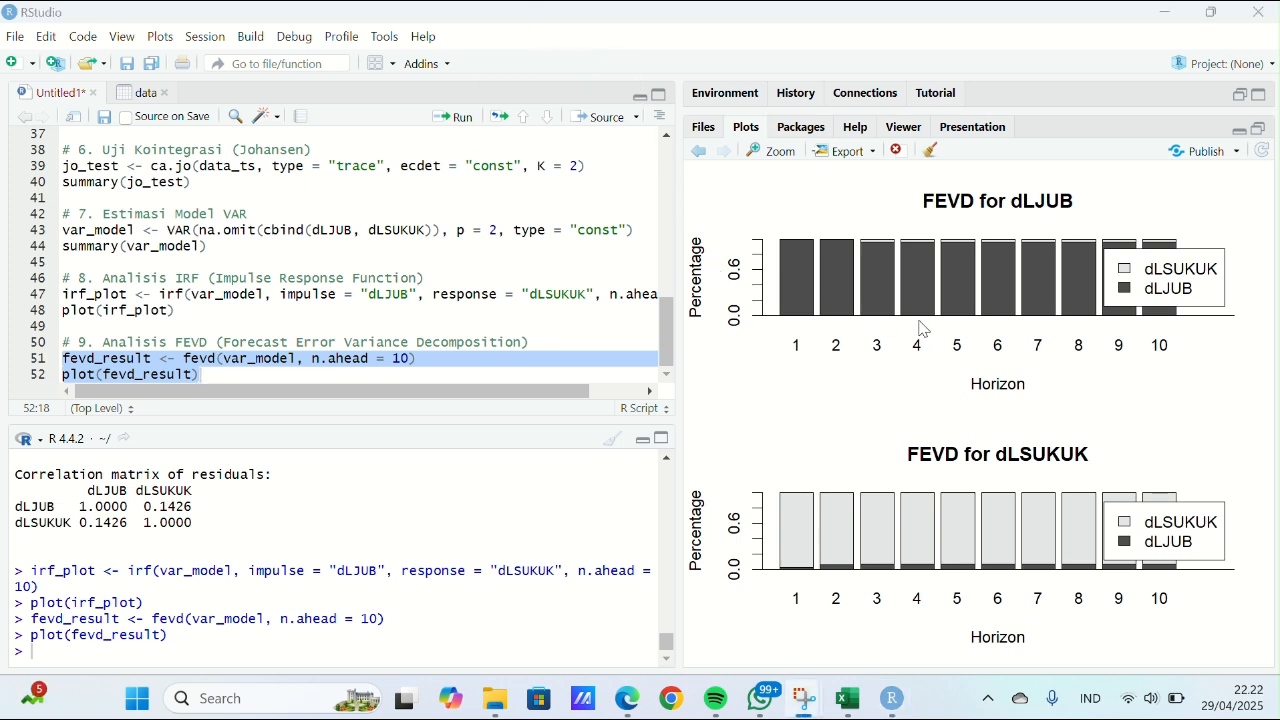